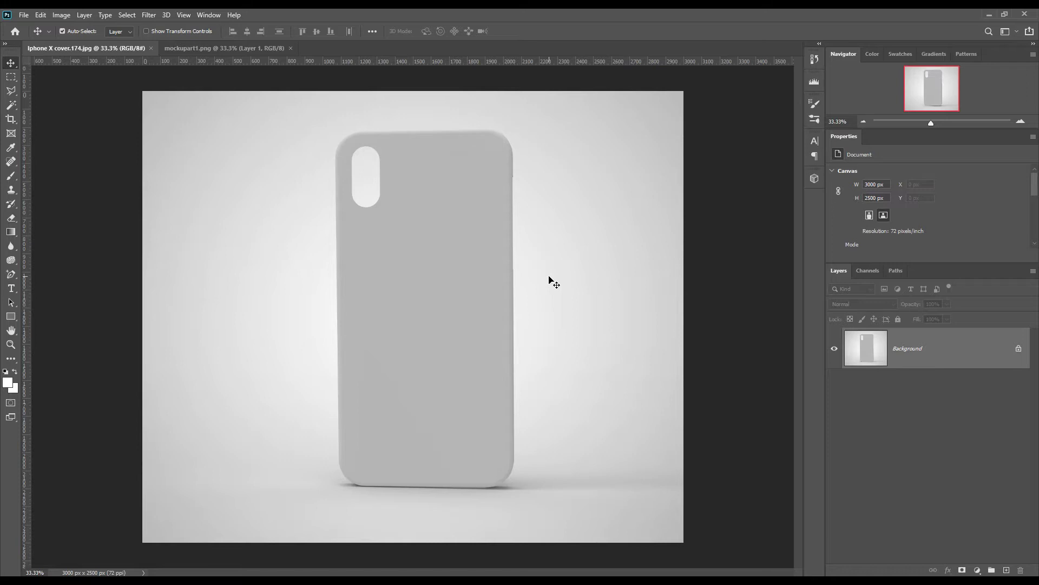
- Start a vector shape with the Pen tool, placing points from the case's upper-left side to the end of its straight top edge
key(ctrl+plus)
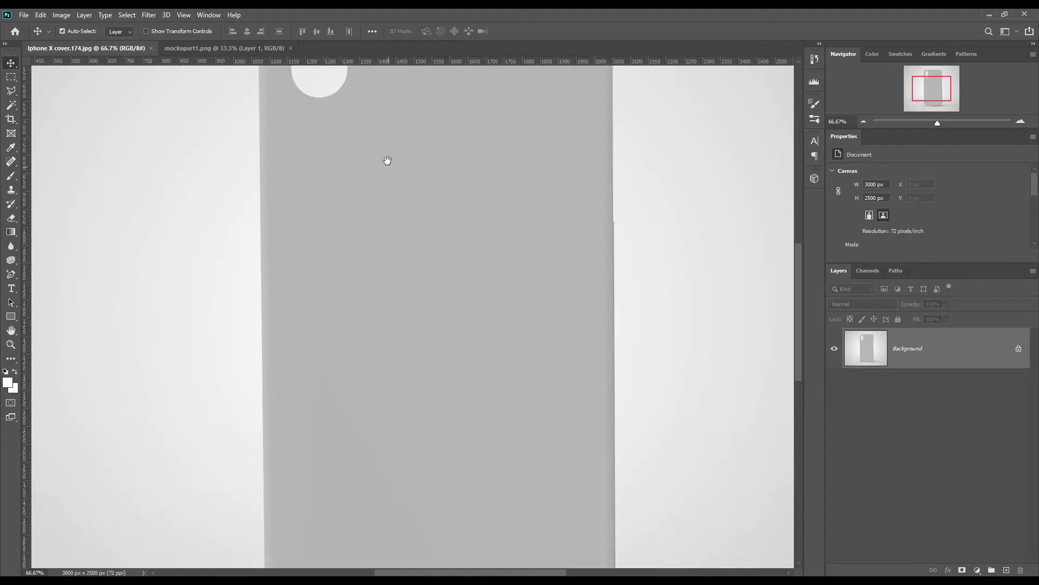
scroll(381, 193, up, 5)
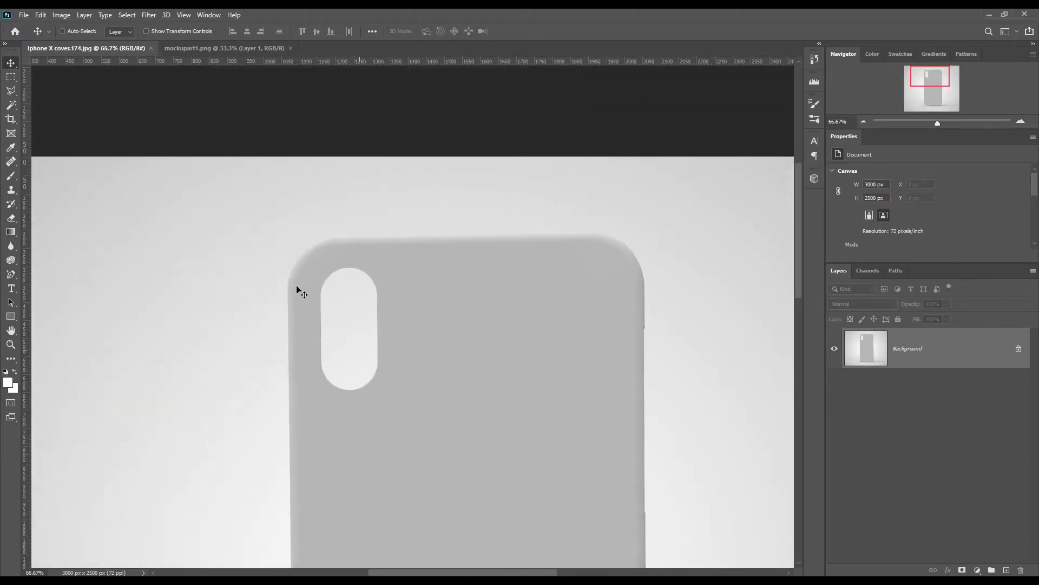
key(ctrl+plus)
key(ctrl+plus)
drag(305, 285, 380, 311)
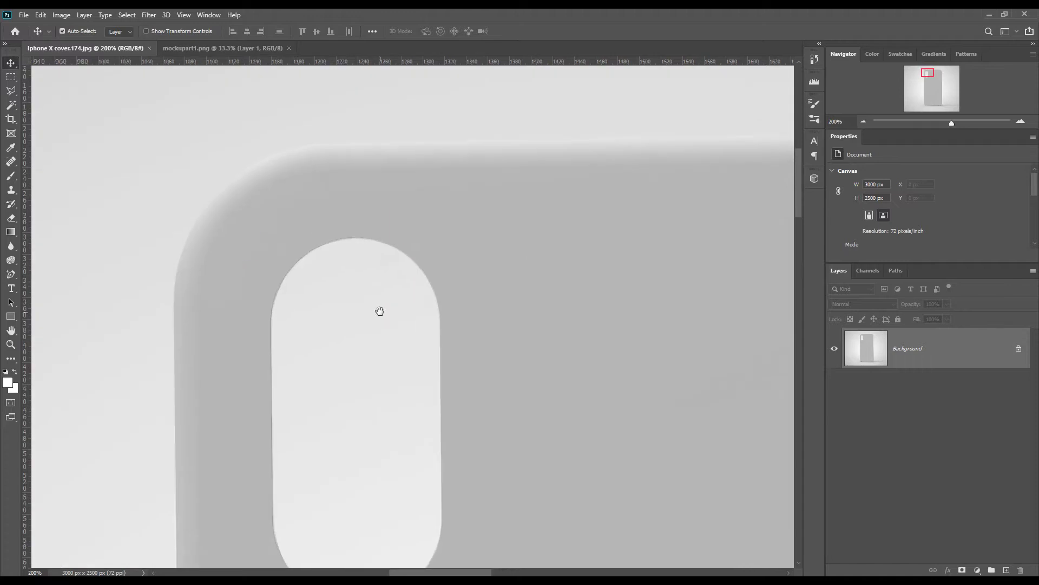
click(11, 274)
click(50, 272)
click(19, 280)
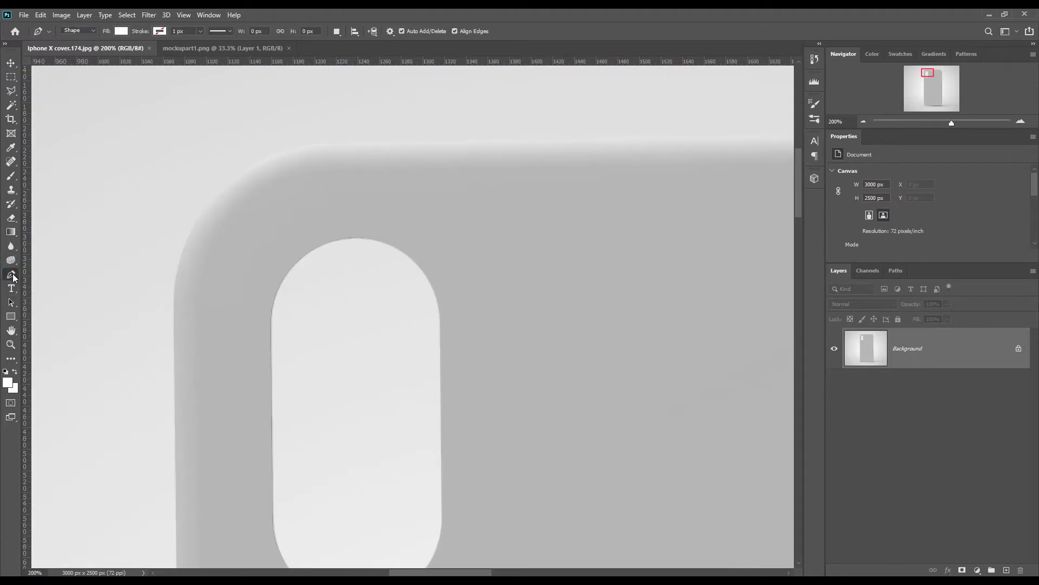
key(shift+p)
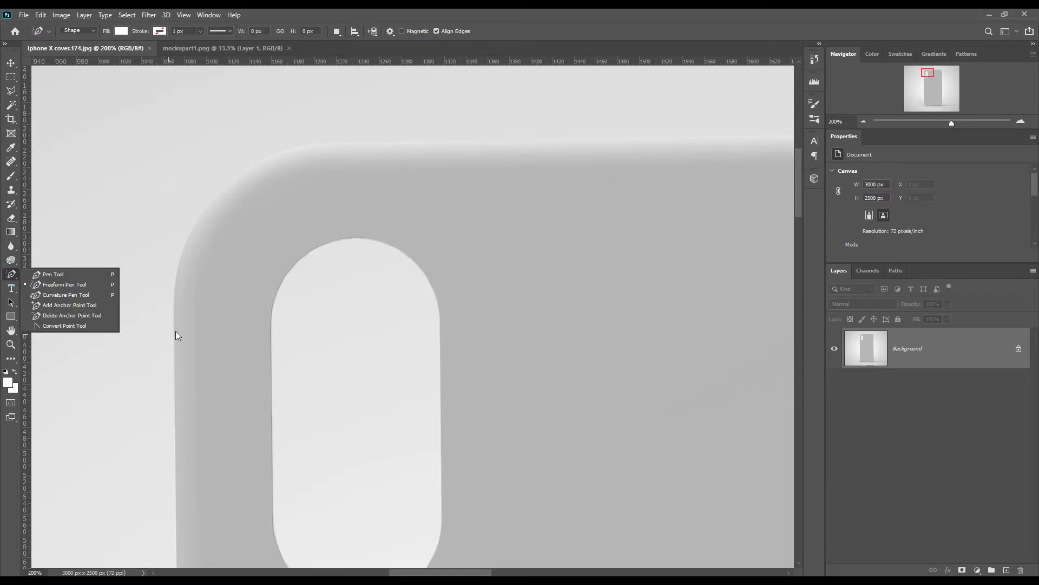
click(50, 274)
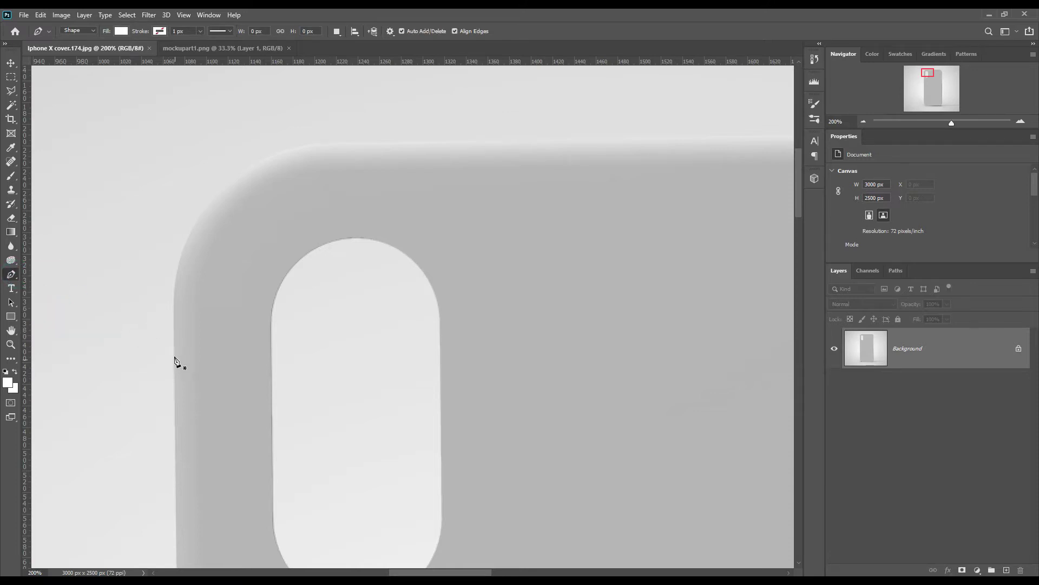
click(174, 316)
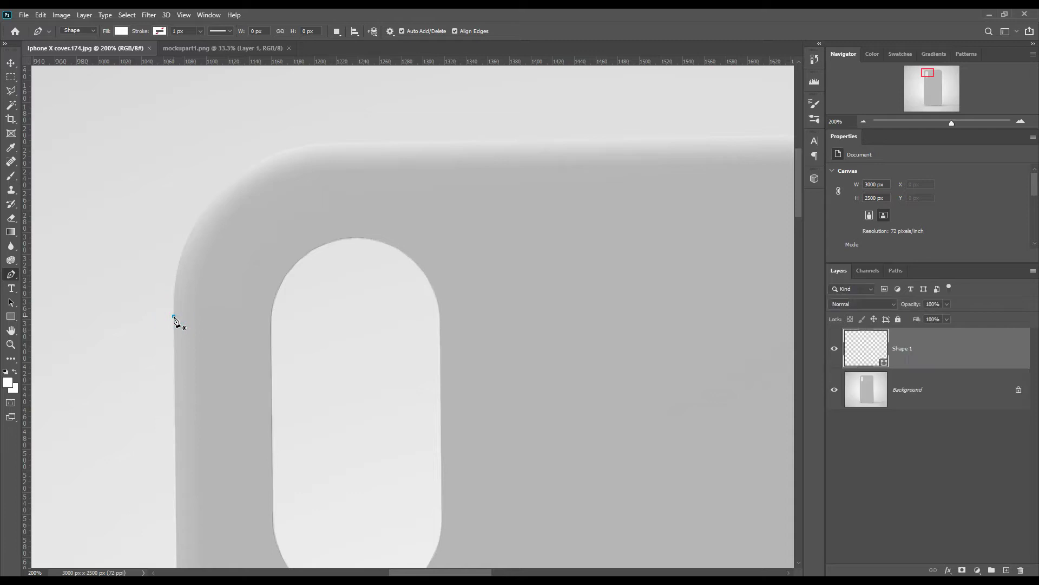
click(340, 148)
scroll(335, 279, right, 5)
click(472, 139)
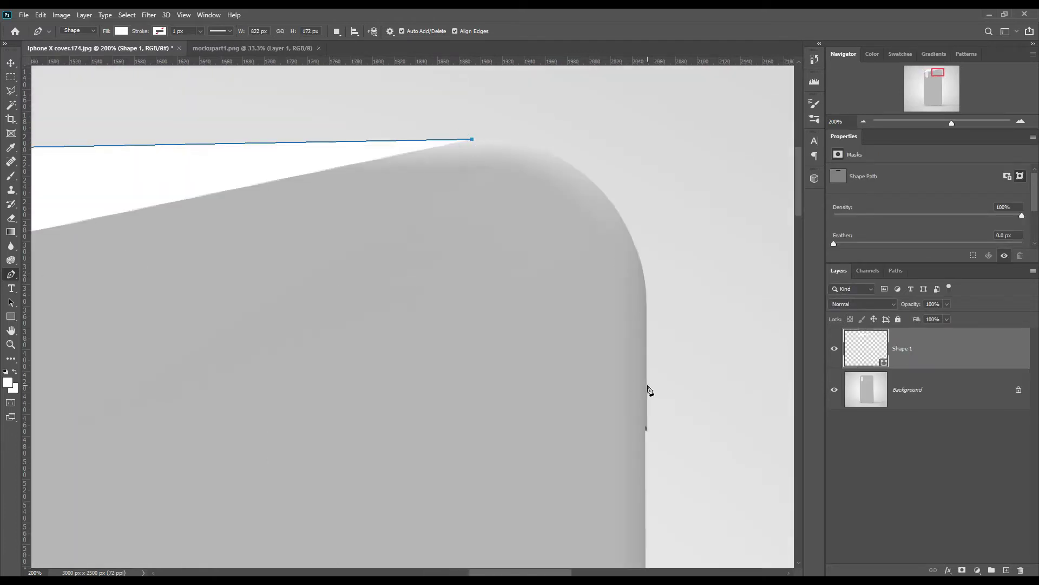
- Continue the case outline down the right edge and set the shape layer's opacity to 0%
click(645, 320)
scroll(661, 364, down, 5)
scroll(661, 364, right, 3)
key(0)
key(0)
click(579, 448)
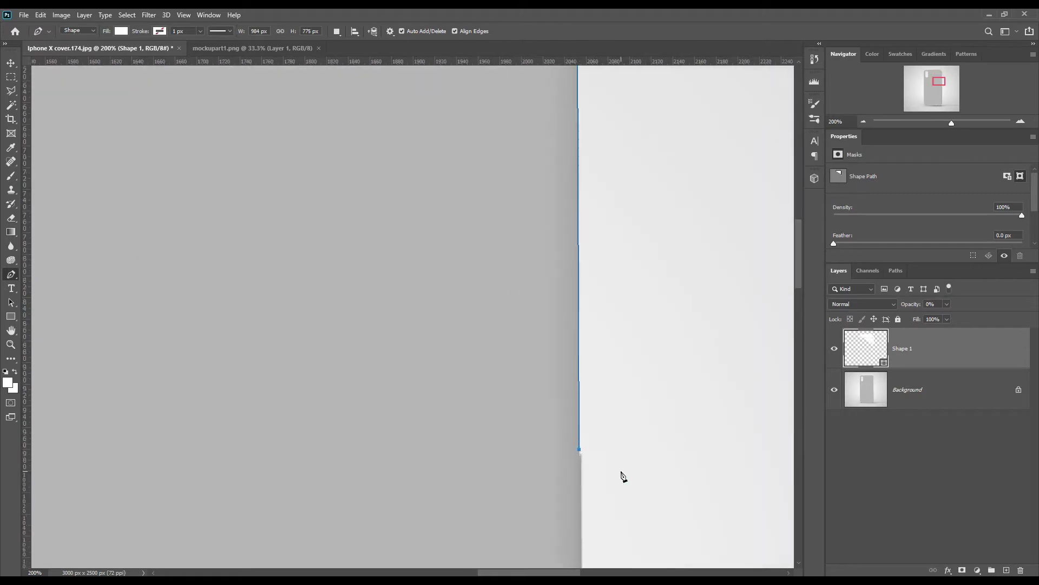
- Finish the case outline around the bottom edge and up the left side, closing it at the starting point
scroll(666, 420, right, 1)
scroll(596, 332, down, 10)
click(596, 334)
scroll(550, 415, left, 3)
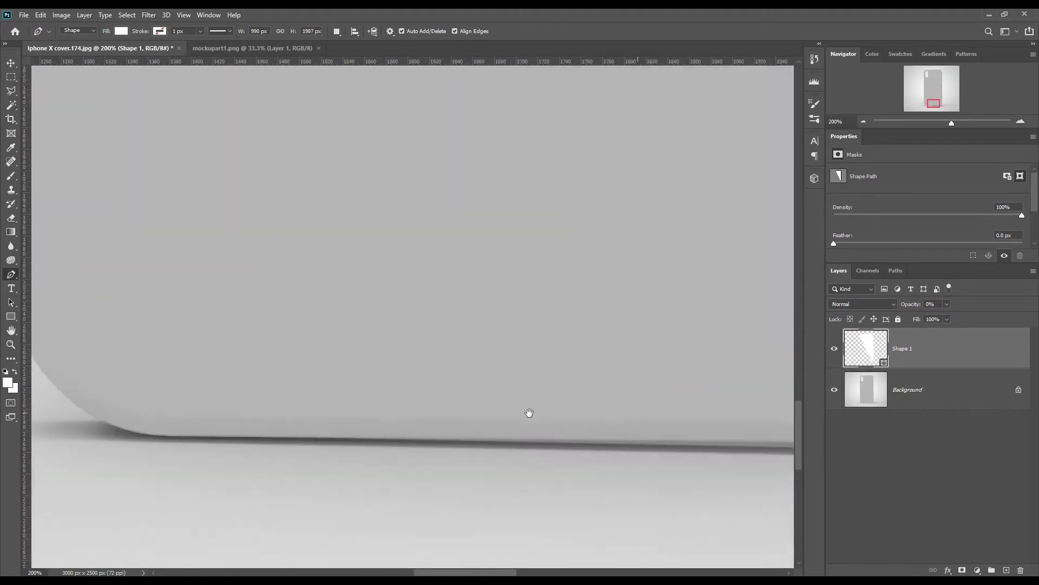
scroll(551, 414, left, 5)
click(259, 371)
scroll(225, 325, left, 3)
scroll(372, 431, up, 15)
click(262, 329)
- Add anchor points at the outline's two top corners and curve the segments to follow the case
drag(341, 262, 350, 162)
scroll(336, 325, right, 5)
drag(447, 231, 491, 281)
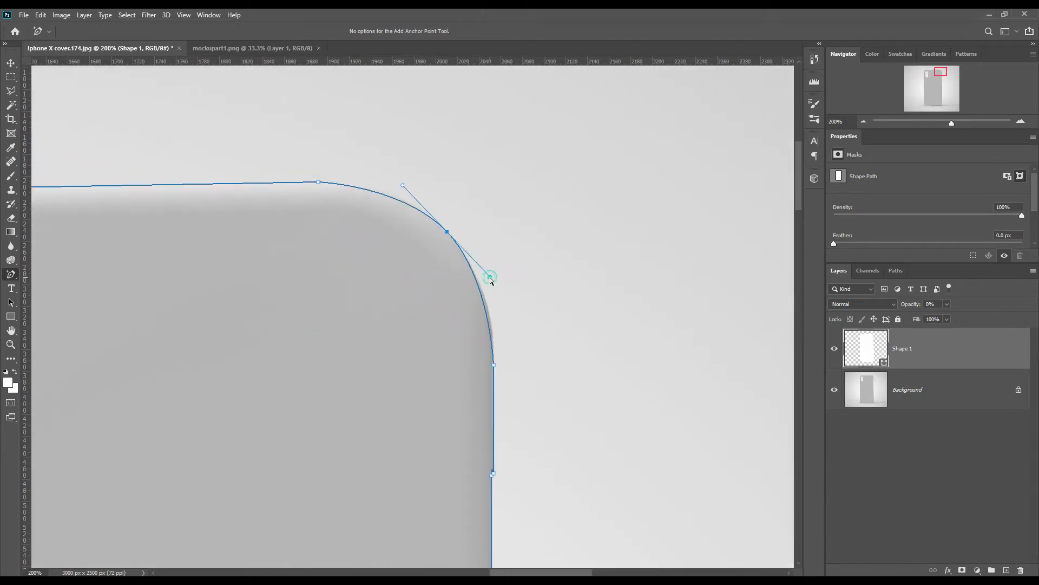
click(489, 313)
click(393, 195)
- Curve the outline's two bottom corners with added anchor points so they match the case edge
scroll(576, 398, down, 10)
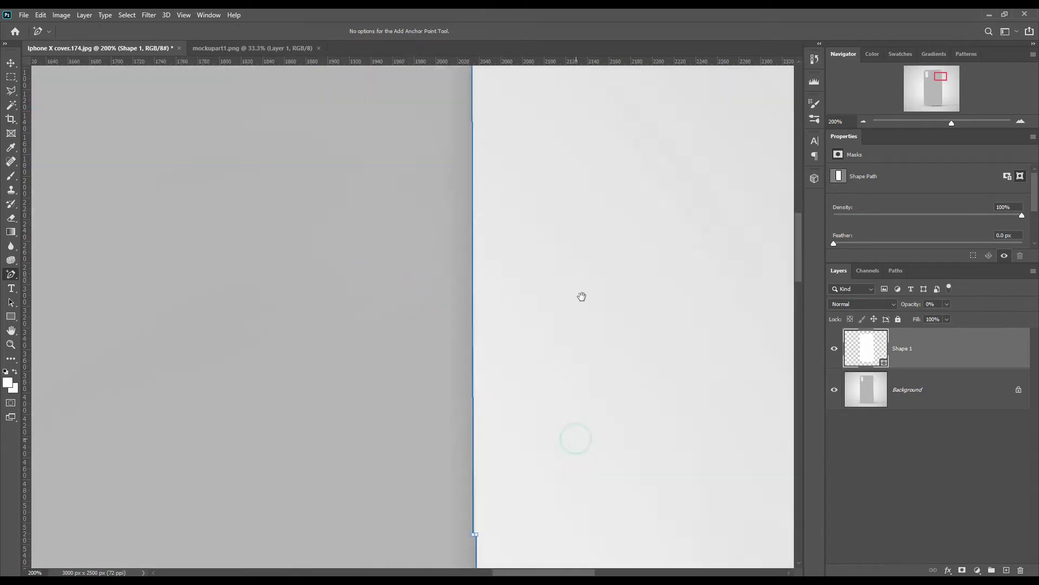
scroll(515, 332, right, 2)
drag(464, 303, 540, 288)
click(423, 389)
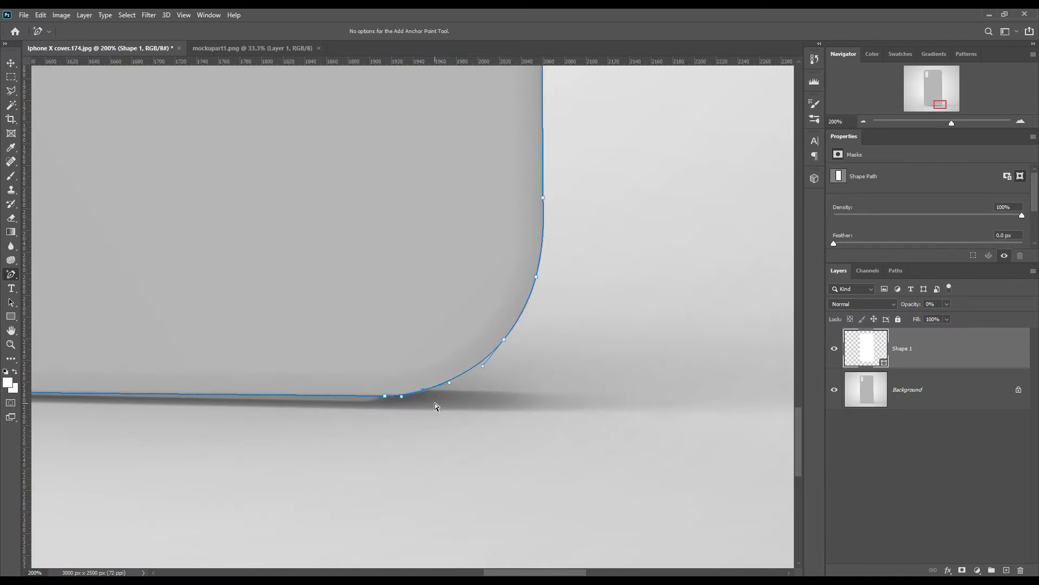
scroll(436, 406, left, 10)
scroll(336, 366, up, 1)
drag(282, 362, 204, 355)
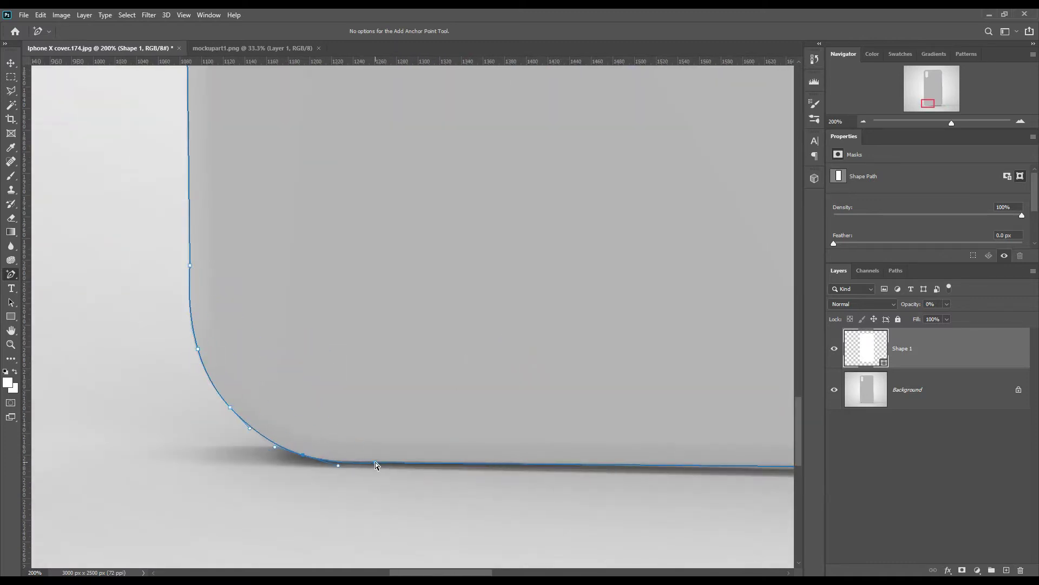
- Draw a closed six-point shape around the camera cutout with the Pen tool
scroll(497, 346, up, 15)
scroll(499, 378, right, 3)
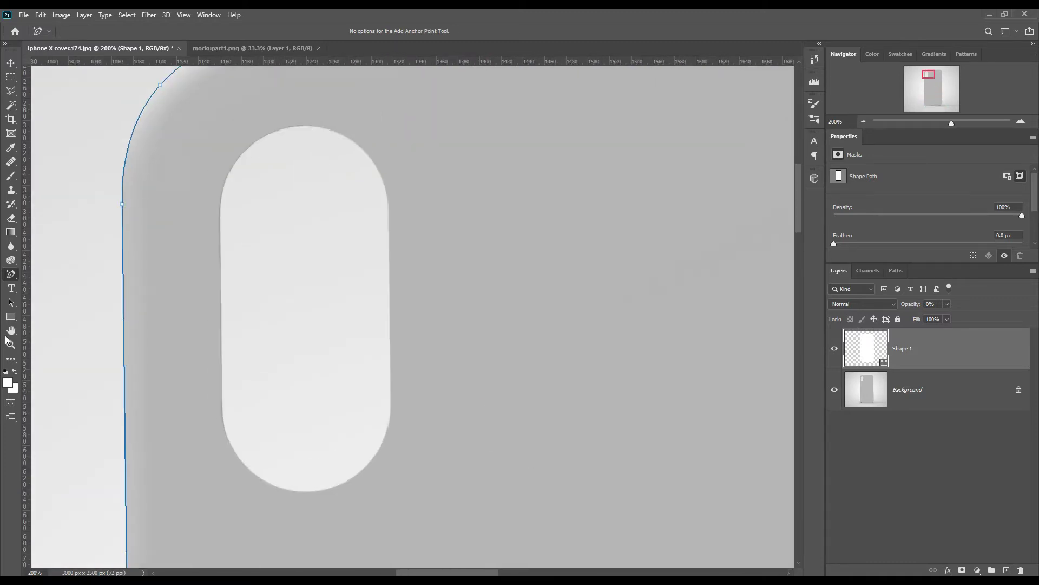
right_click(11, 275)
click(46, 270)
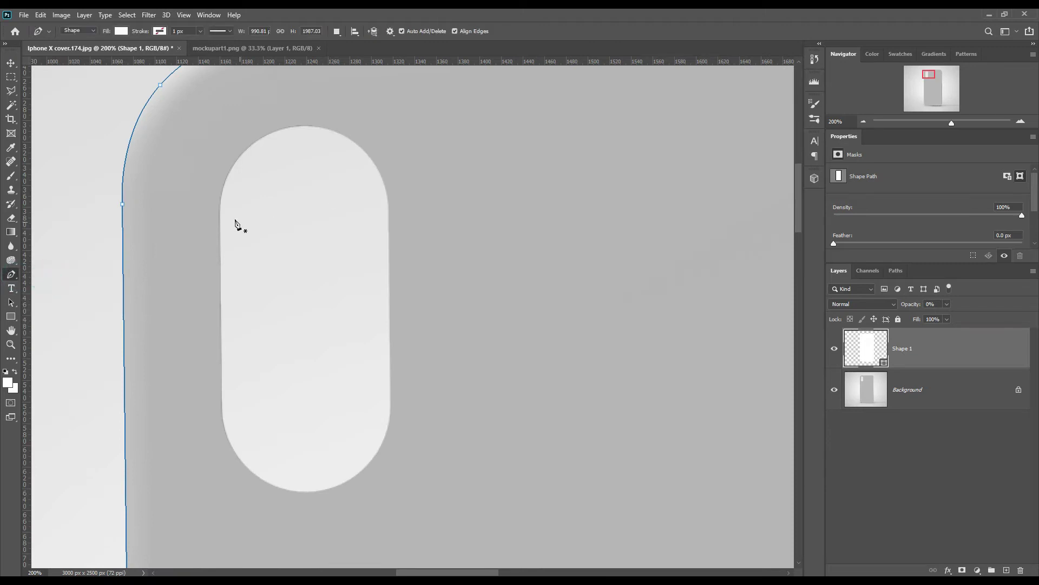
click(220, 216)
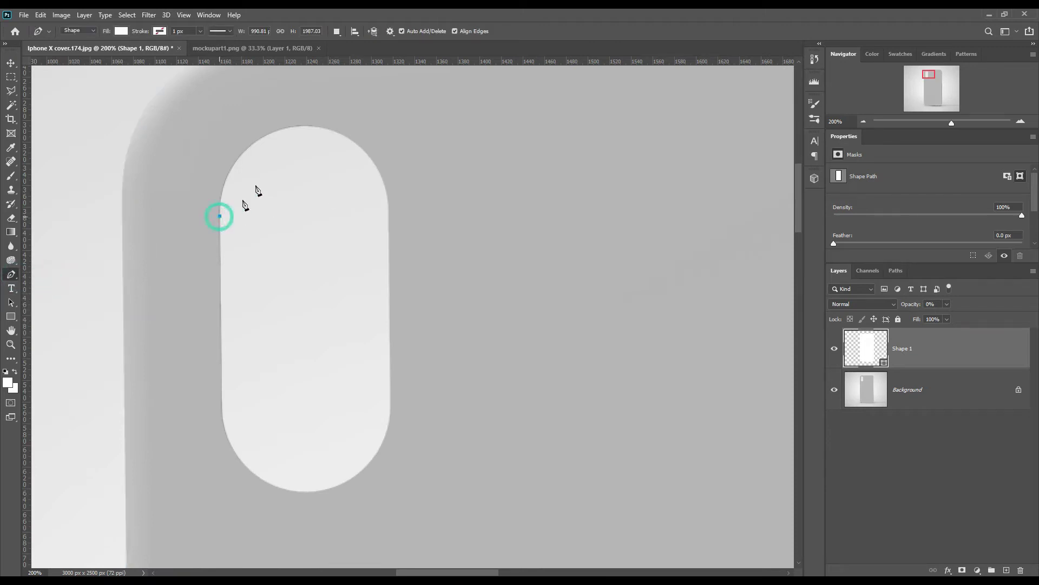
click(306, 127)
click(388, 213)
click(391, 395)
click(308, 492)
click(222, 397)
click(219, 216)
- Add anchor points on the cutout shape's four diagonal segments and bend them to follow the rounded ends
right_click(10, 274)
click(46, 305)
drag(262, 445, 245, 465)
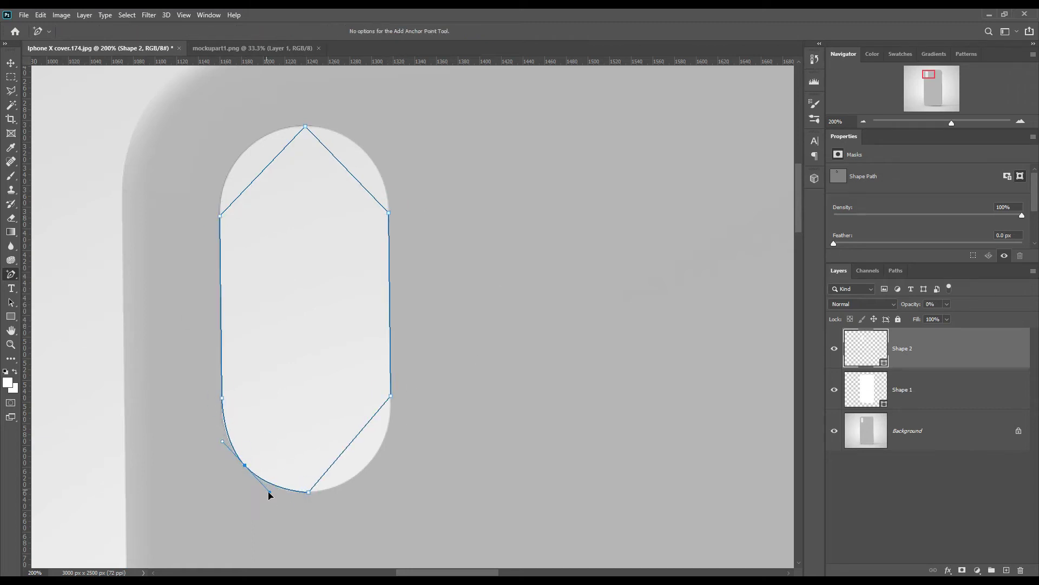
drag(349, 443, 368, 461)
drag(347, 169, 391, 177)
drag(246, 152, 269, 131)
- Draw a rectangle about 1019 x 2012 px over the whole case, directly above the Background layer
click(945, 395)
click(945, 423)
key(ctrl+0)
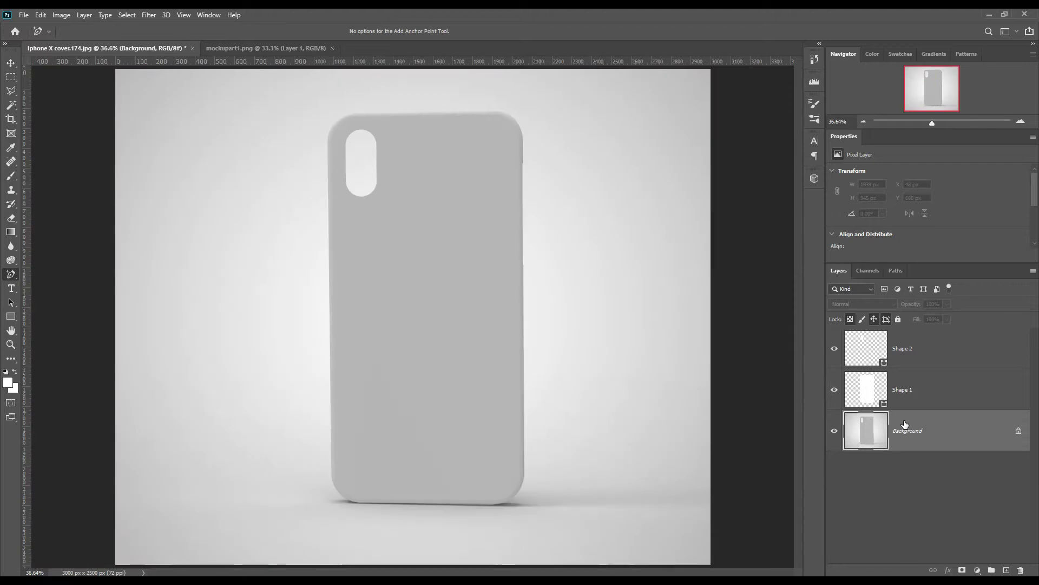
click(11, 315)
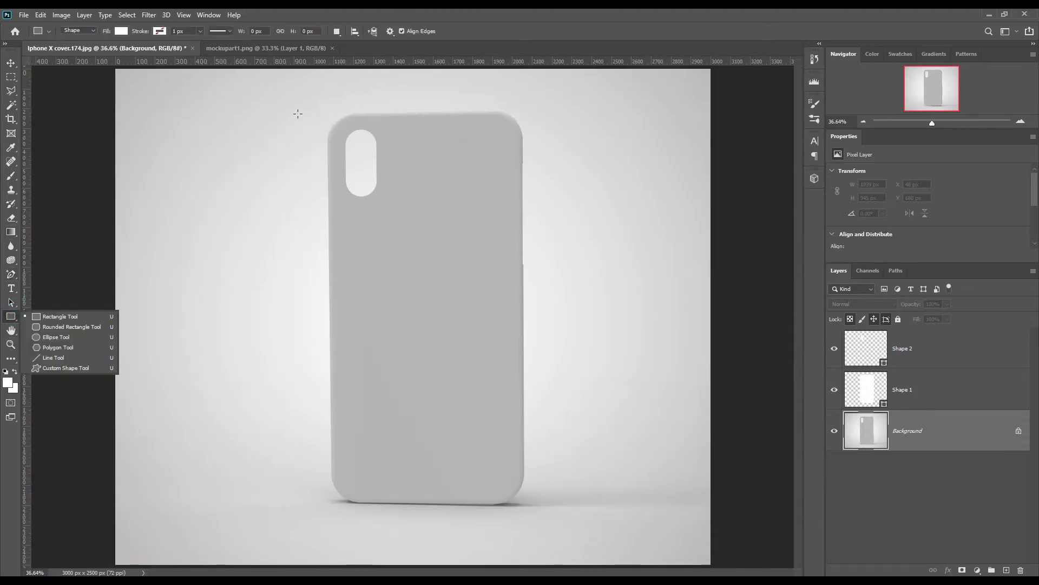
click(322, 106)
drag(322, 107, 523, 505)
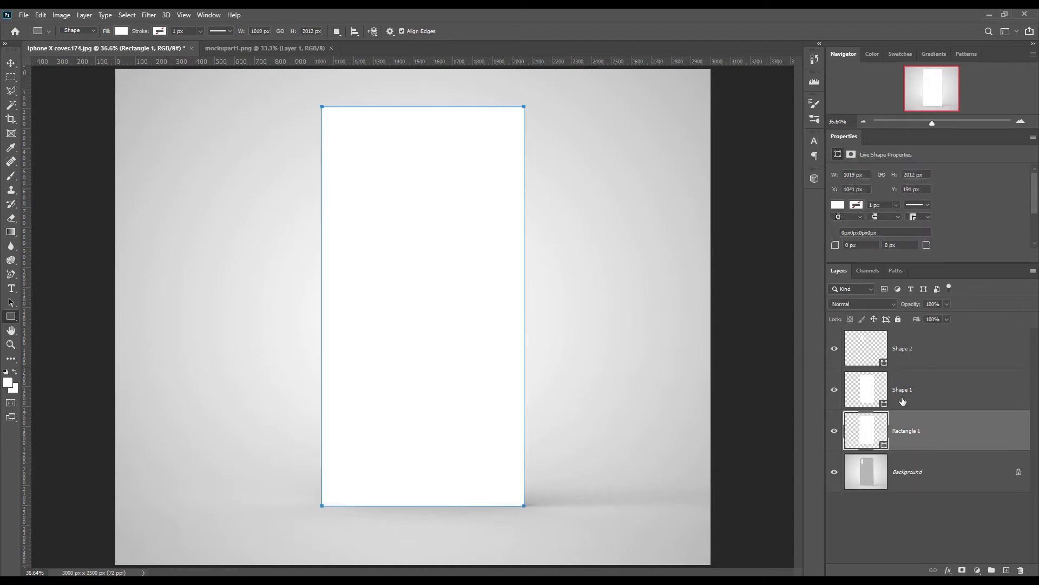
- Change the rectangle's fill colour to a saturated golden yellow
double_click(882, 447)
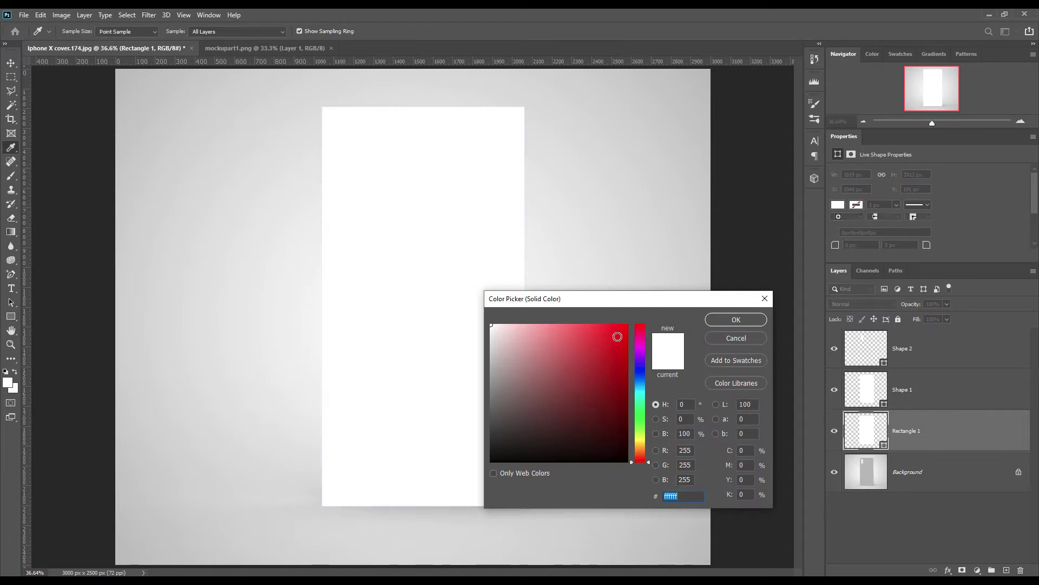
drag(617, 337, 627, 325)
click(643, 450)
drag(641, 449, 640, 442)
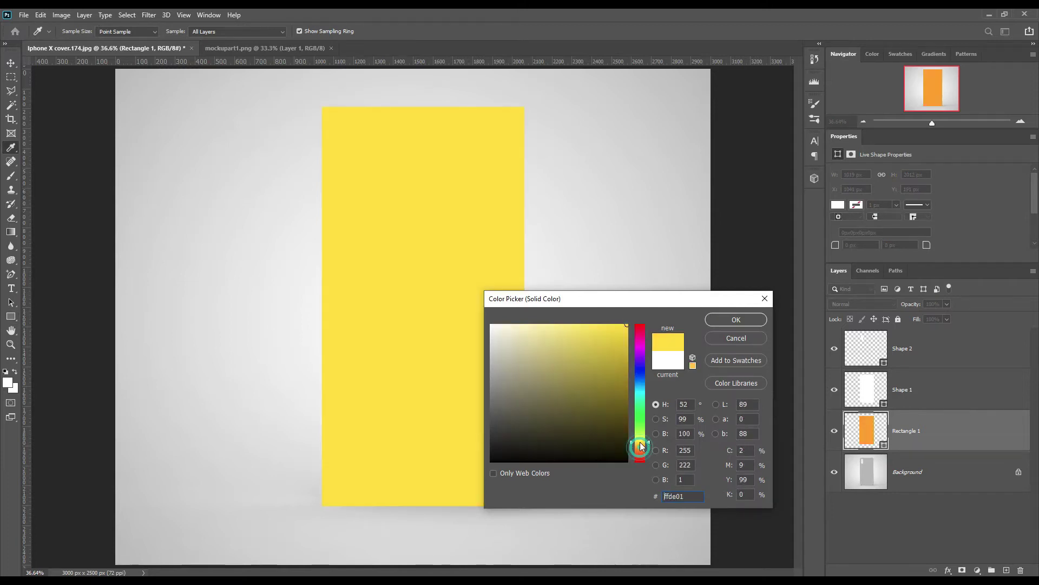
click(727, 322)
- Lower the rectangle's opacity to check the case beneath, and restore it to 100%
click(908, 304)
mouse_move(907, 305)
mouse_down()
mouse_move(893, 307)
mouse_move(907, 306)
mouse_up()
text(100)
key(Return)
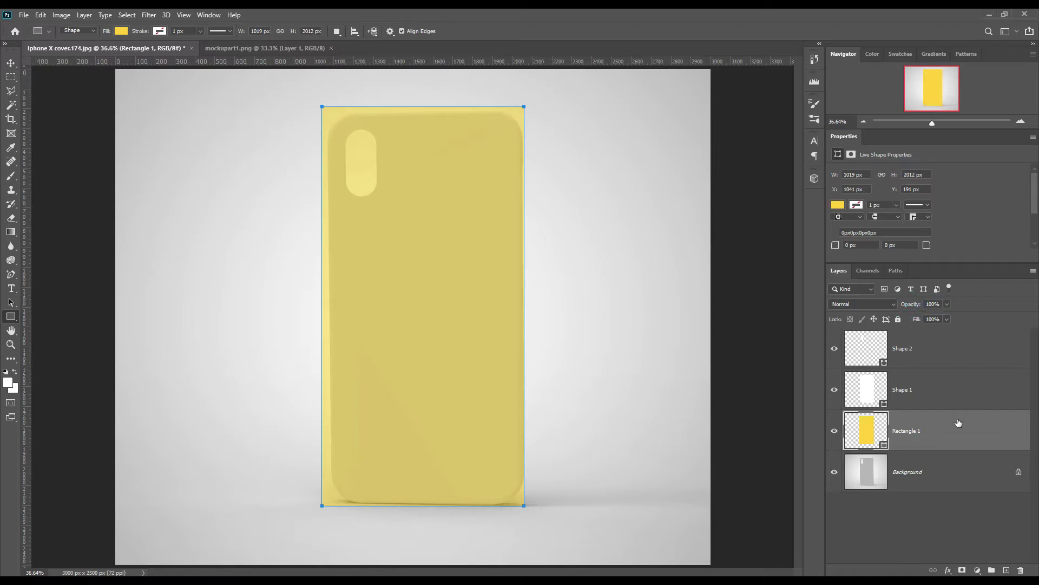
- Convert the yellow rectangle layer to a smart object and reduce its opacity to 38%
right_click(957, 420)
click(857, 269)
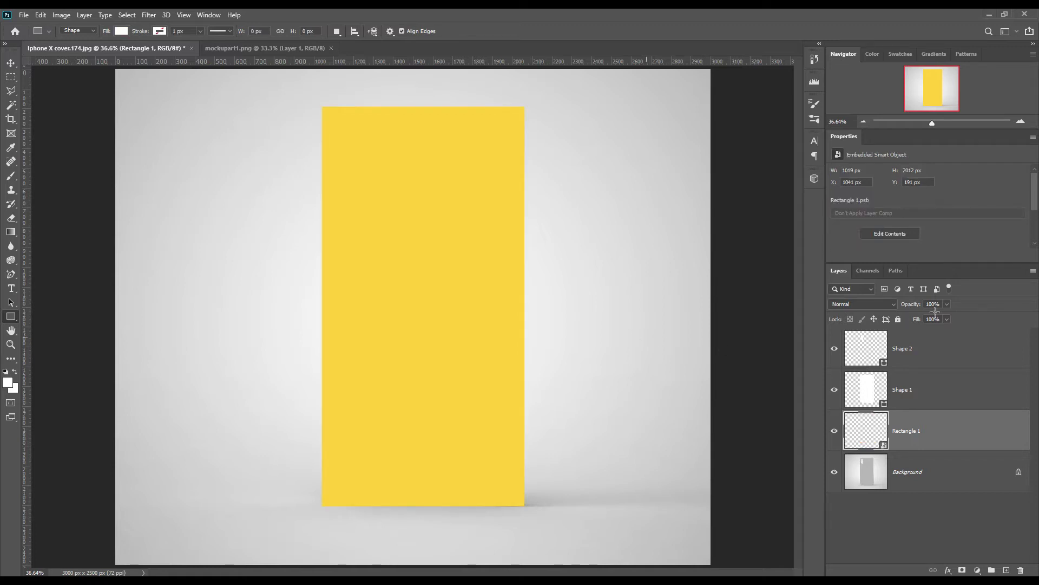
drag(914, 305, 891, 306)
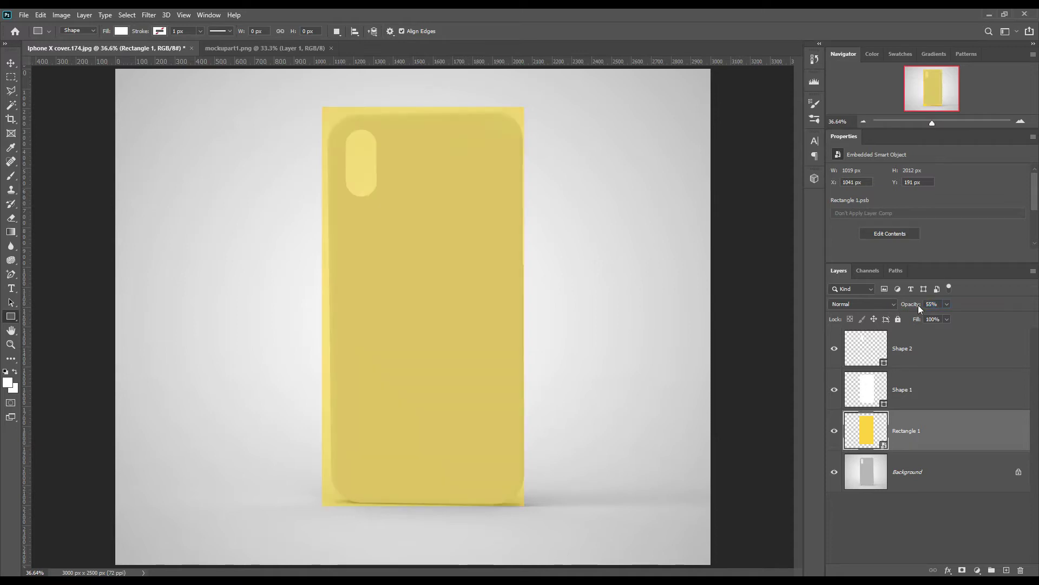
click(907, 305)
drag(907, 304, 898, 306)
- Hide the Shape 1 and Shape 2 layers so the rectangle can be moved freely
click(11, 63)
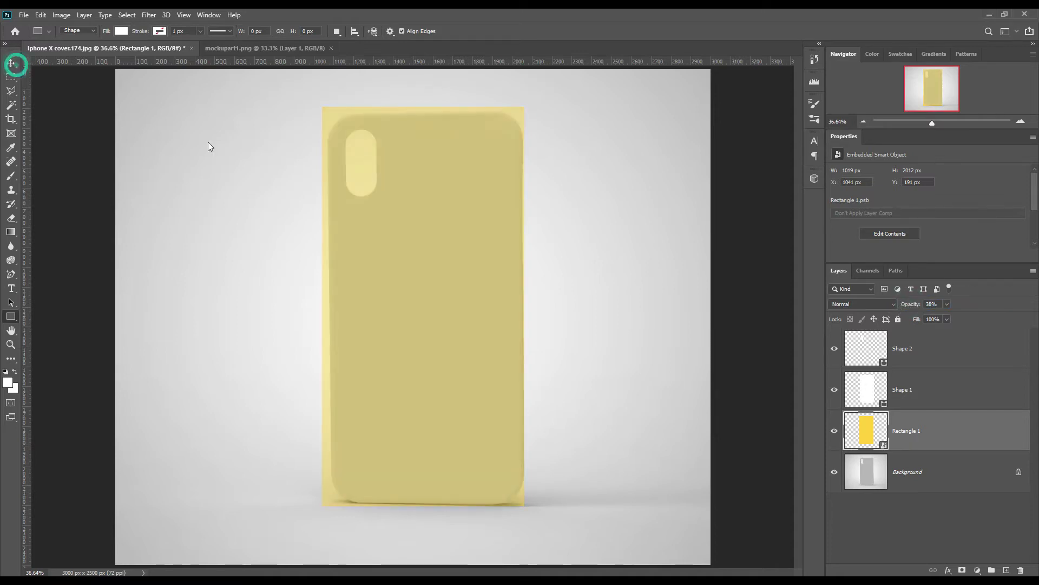
click(452, 225)
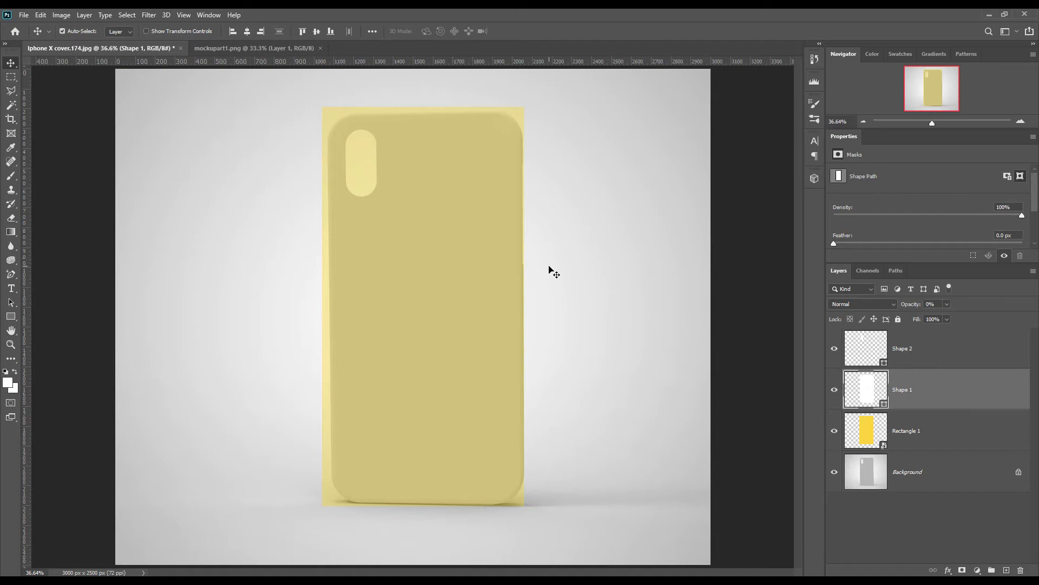
click(834, 390)
click(835, 350)
- Reposition the yellow rectangle to cover the case evenly, at X 1052 px and Y 197 px
click(464, 325)
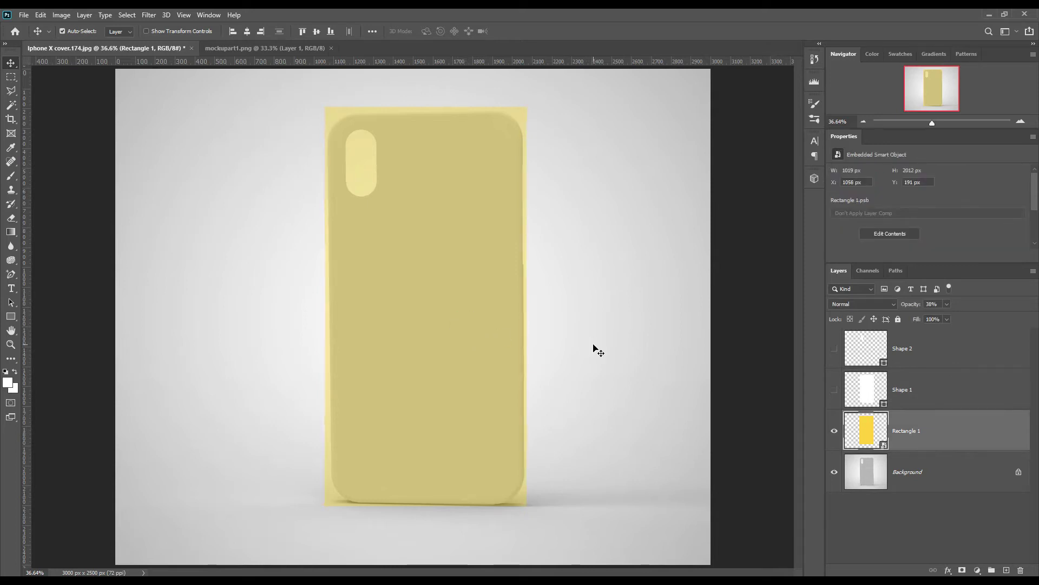
key(Right)
key(Right)
key(Down)
key(Down)
key(Down)
key(Down)
key(Down)
key(Down)
- Load the Shape 1 outline as a selection and add it as a layer mask on Rectangle 1
ctrl+click(883, 405)
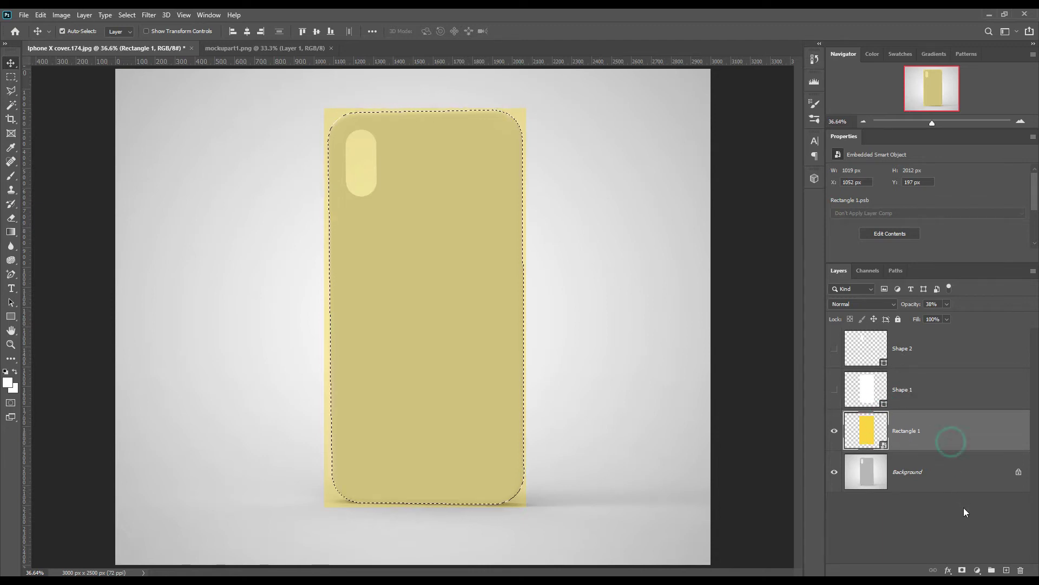
click(962, 569)
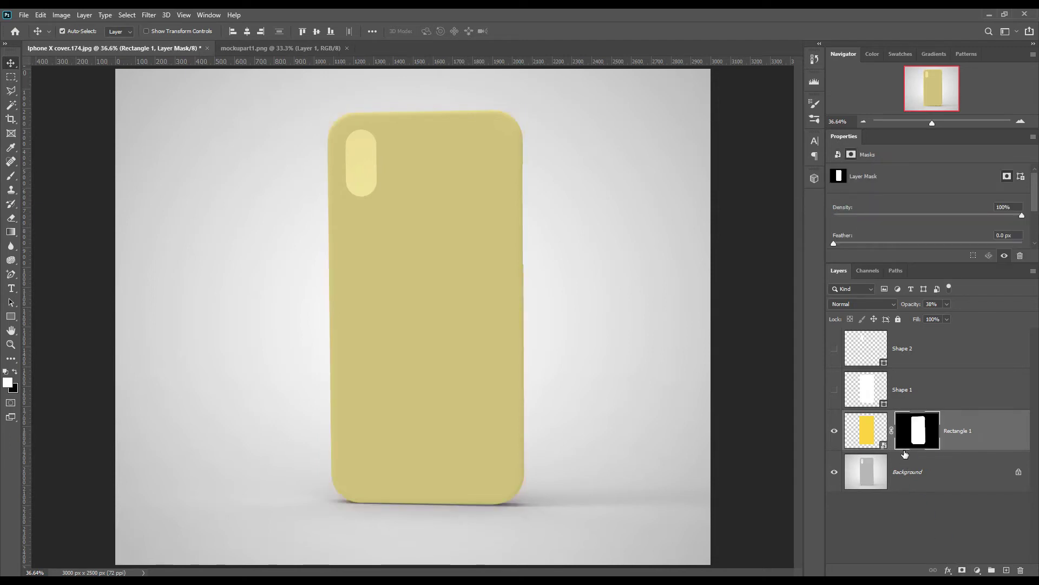
- Cut the Shape 2 camera opening out of the Rectangle 1 mask, deselect, and set the layer's opacity to 100%
ctrl+click(883, 362)
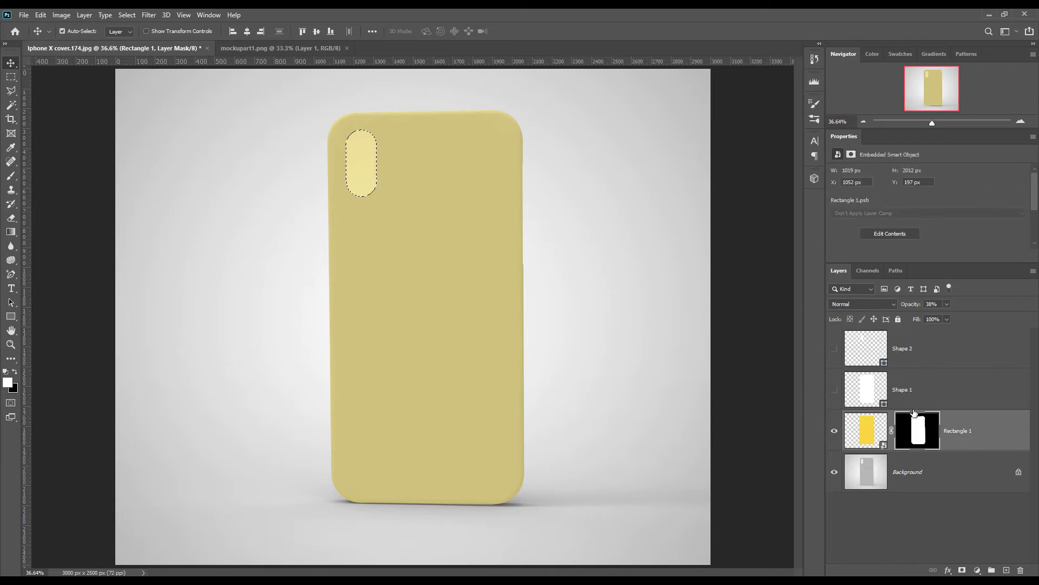
click(915, 437)
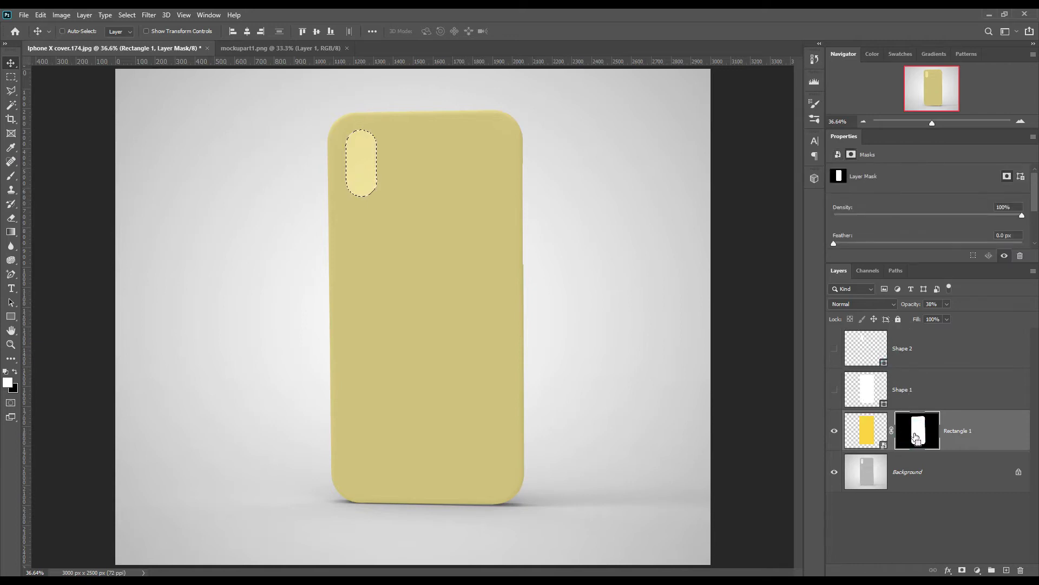
key(Delete)
key(ctrl+d)
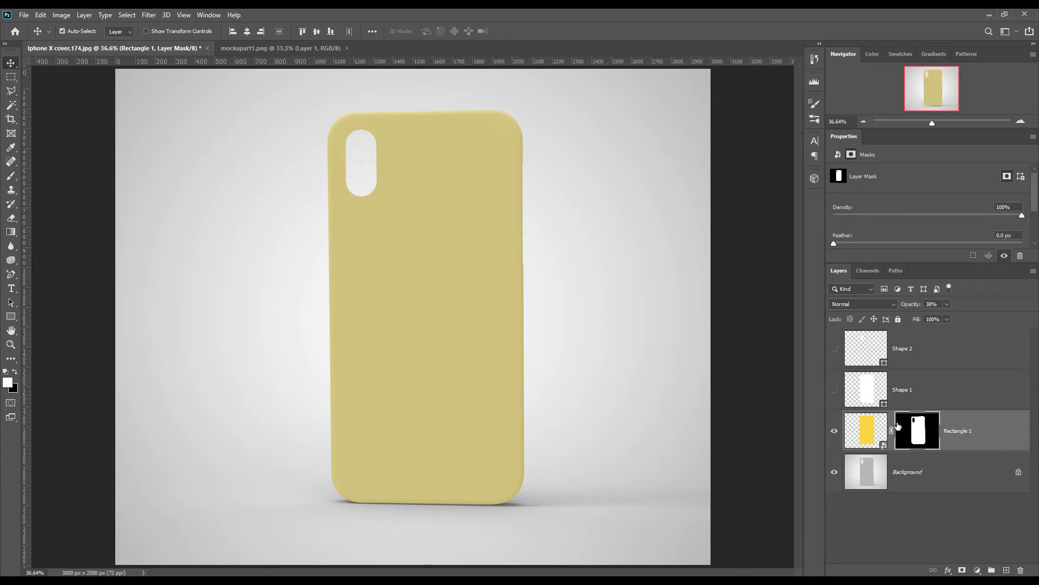
drag(906, 305, 1024, 318)
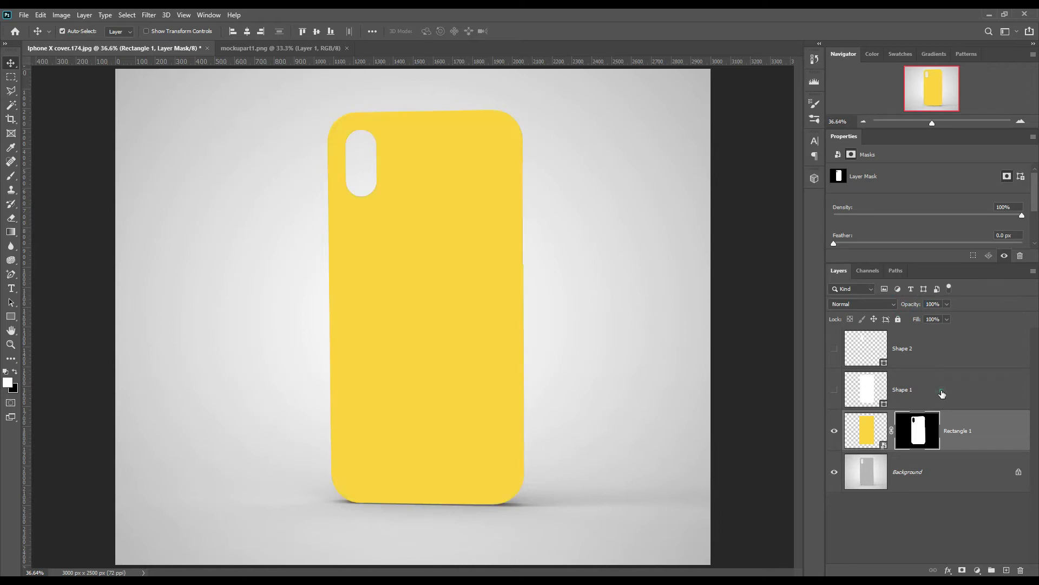
- Group the Shape 1 and Shape 2 layers and name the group Object ID
click(942, 394)
shift+click(941, 346)
drag(967, 387, 991, 569)
double_click(878, 335)
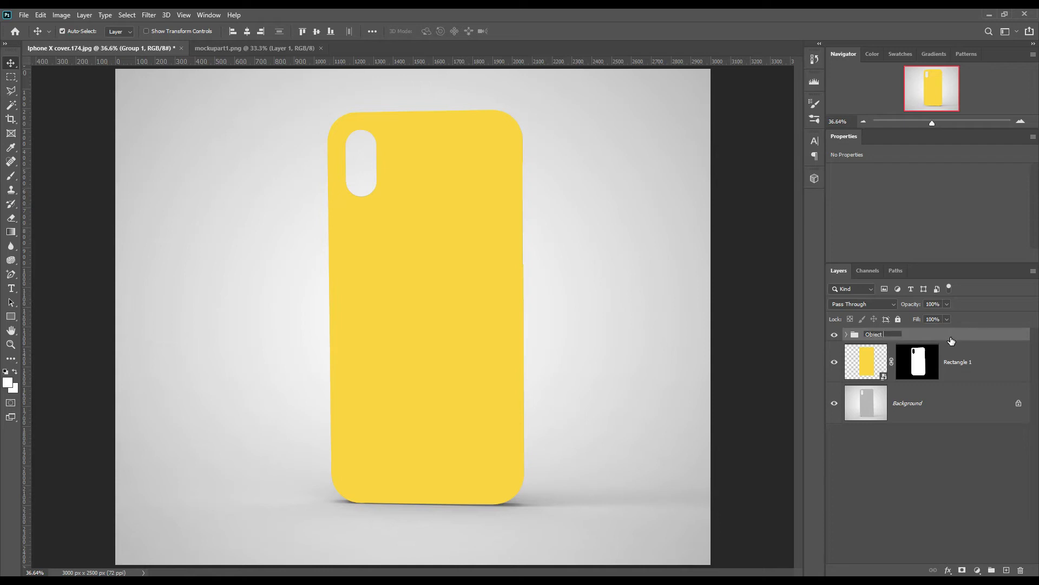
key(Return)
- Mark the Rectangle 1 smart object layer with a red color label
click(975, 347)
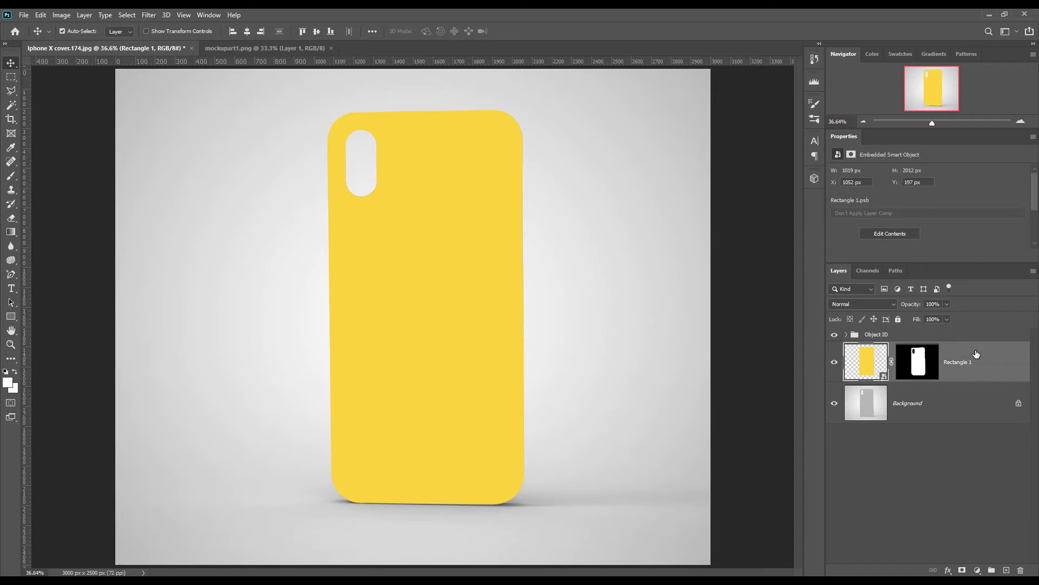
right_click(980, 353)
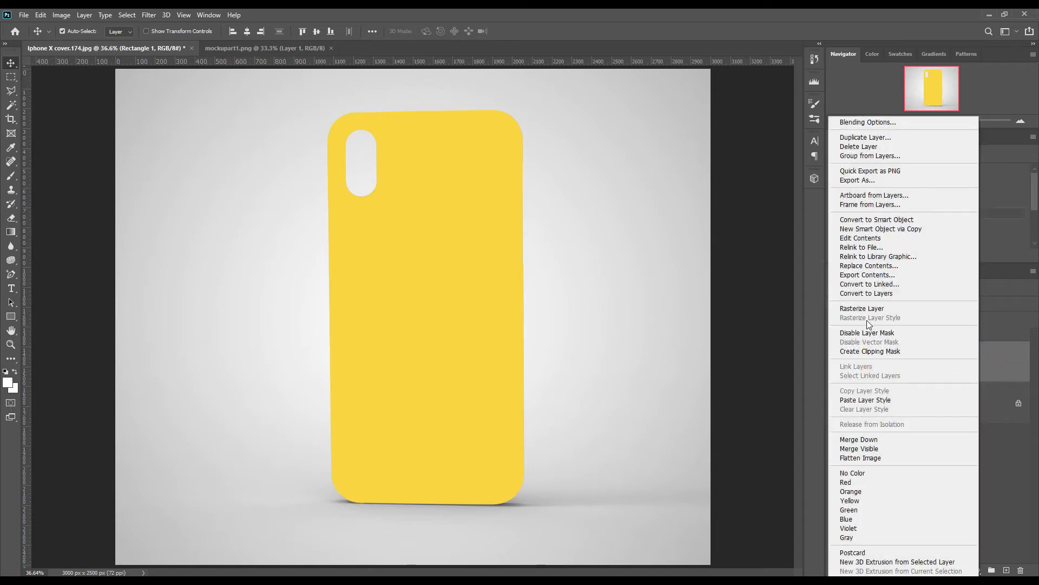
click(868, 481)
click(935, 405)
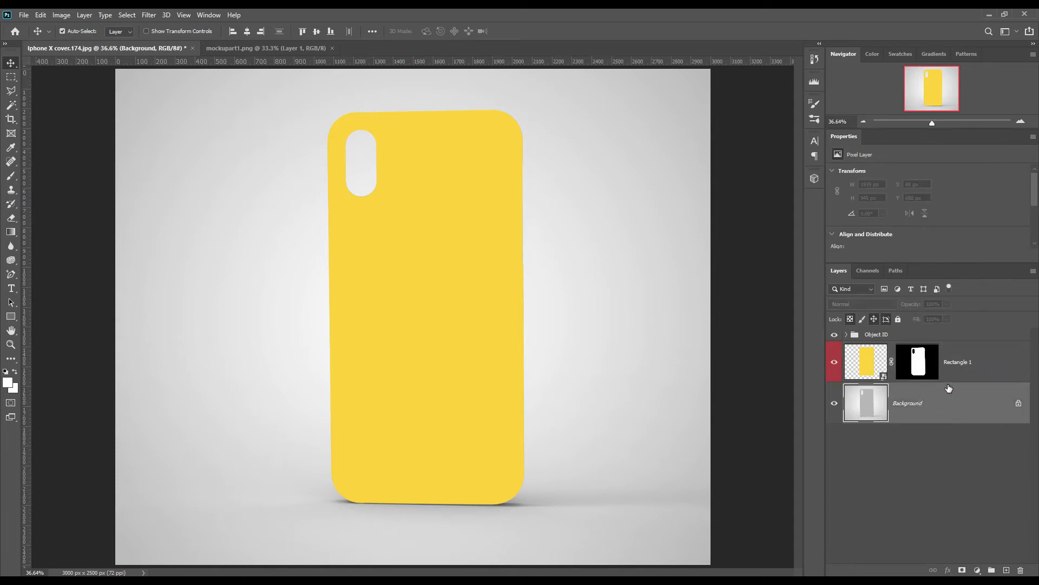
- Open the Rectangle 1 smart object's contents and bring the logo layer from mockupart1.png into it
click(882, 376)
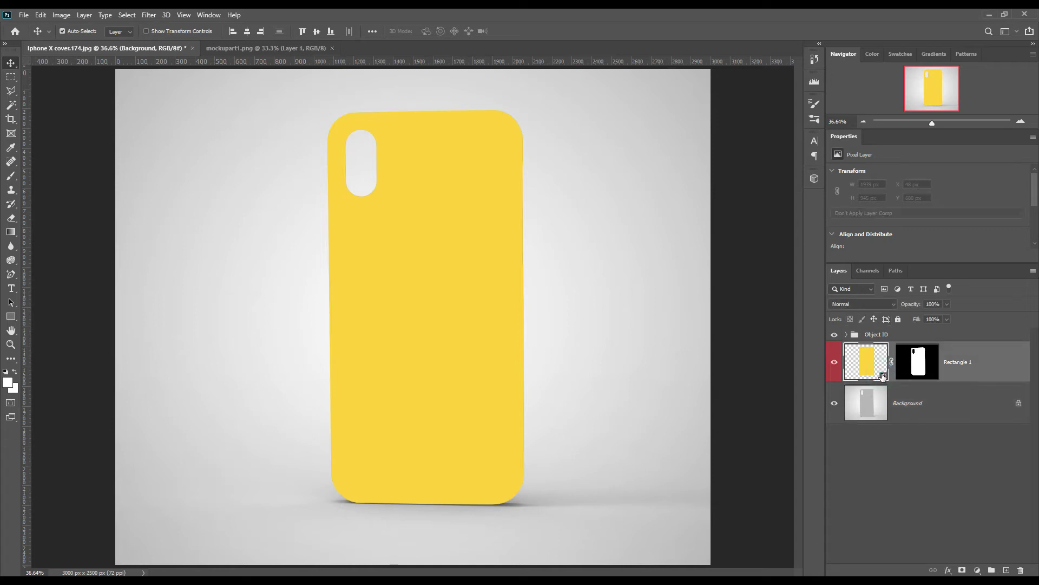
double_click(884, 375)
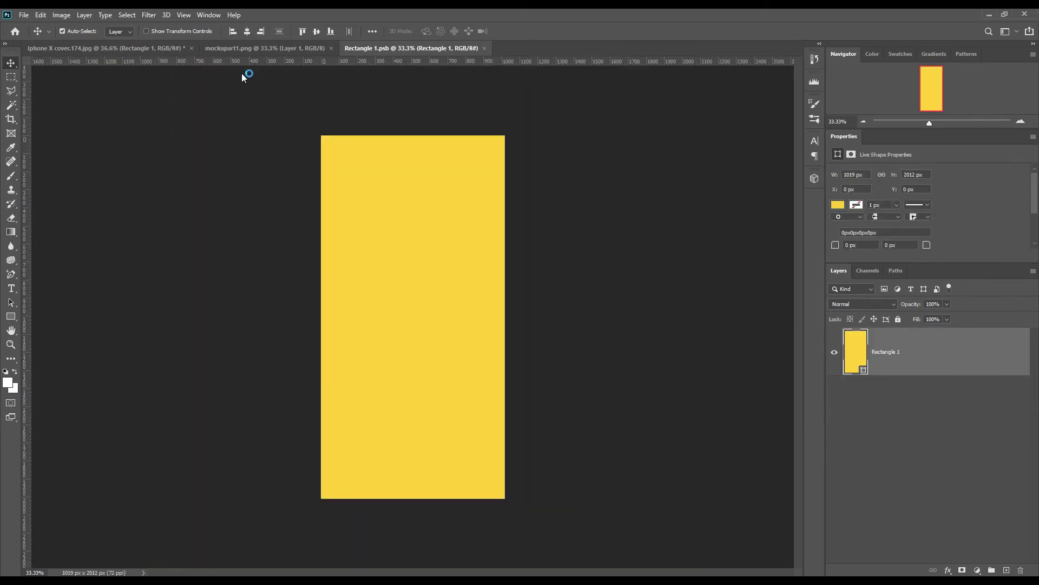
click(265, 49)
drag(412, 309, 311, 98)
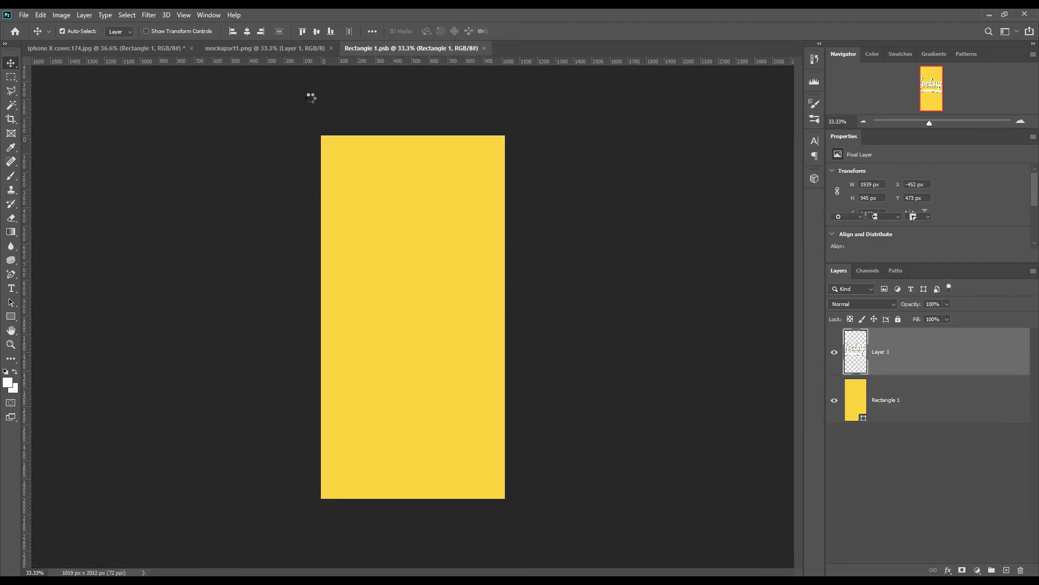
- Scale and rotate the logo diagonally to about 1005 × 1240 px and fit it within the yellow rectangle
key(ctrl+t)
drag(590, 303, 506, 260)
click(536, 31)
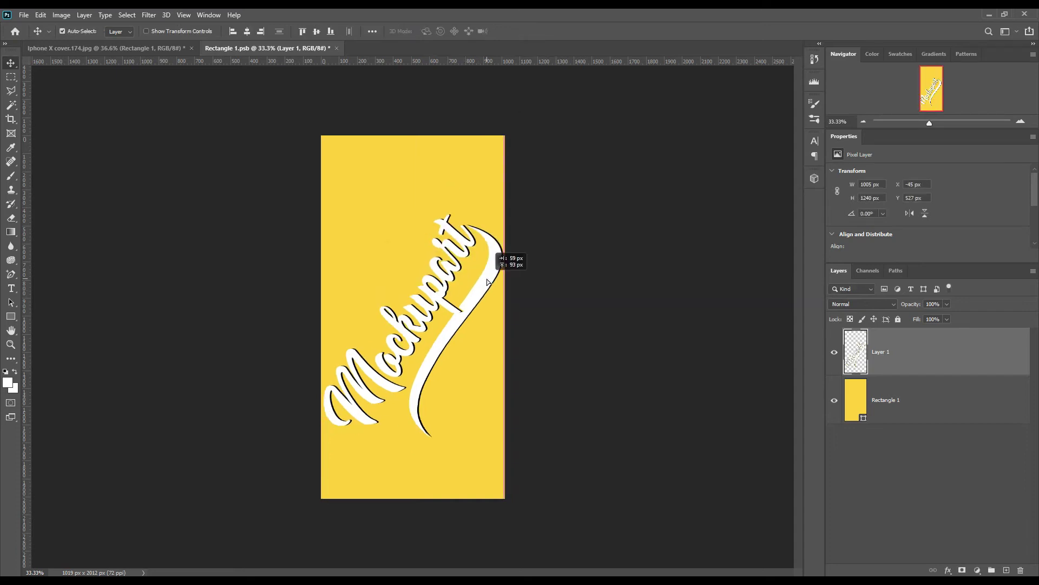
- Save the edited smart object and return to the iPhone X cover document
click(25, 15)
click(55, 140)
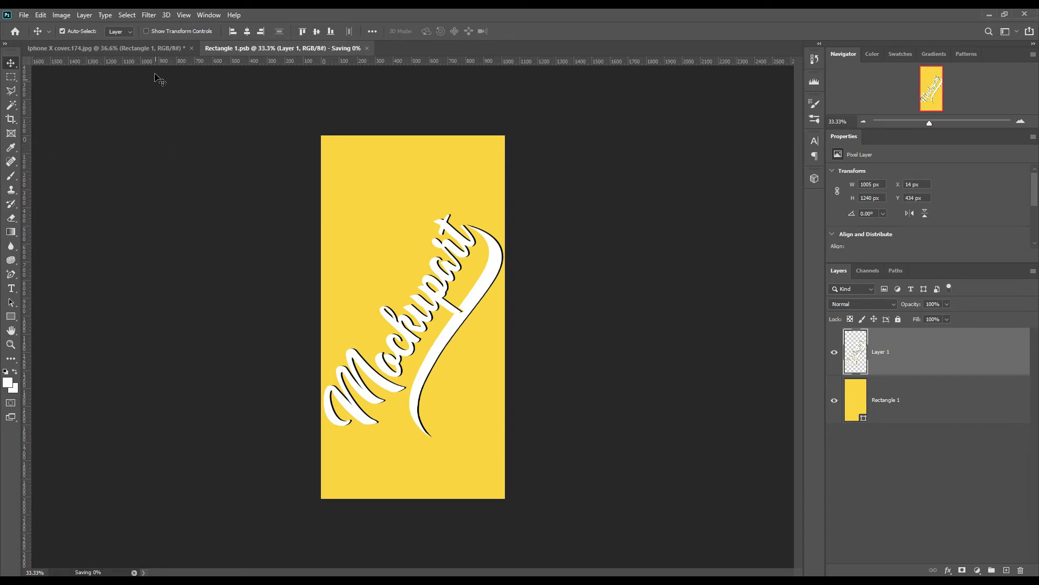
key(ctrl+Tab)
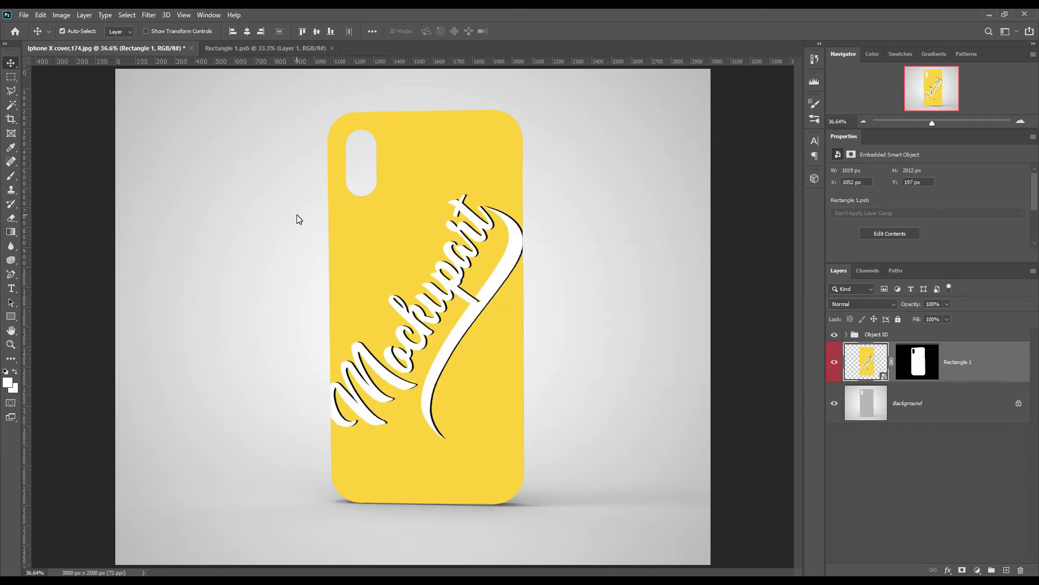
- Copy the case area of the Background to a new layer above Rectangle 1 and duplicate that layer twice
ctrl+click(917, 361)
click(929, 408)
key(ctrl+j)
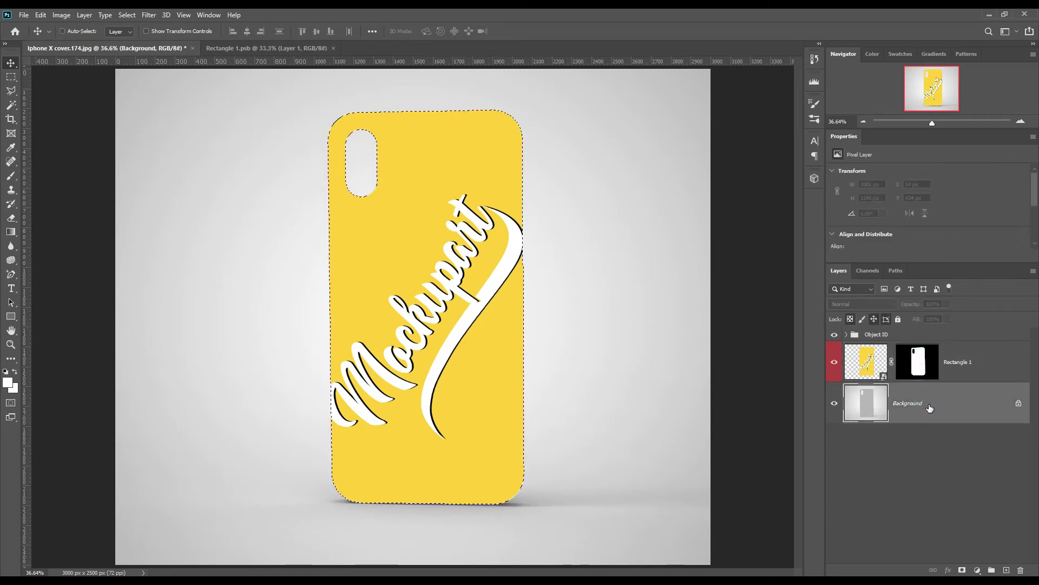
drag(929, 408, 945, 344)
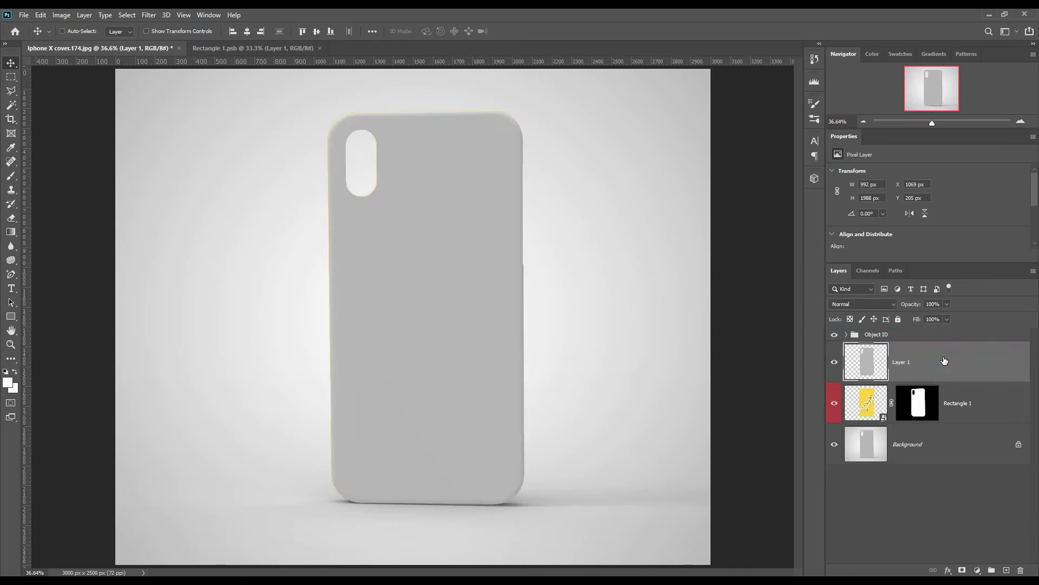
key(ctrl+j)
key(ctrl+j)
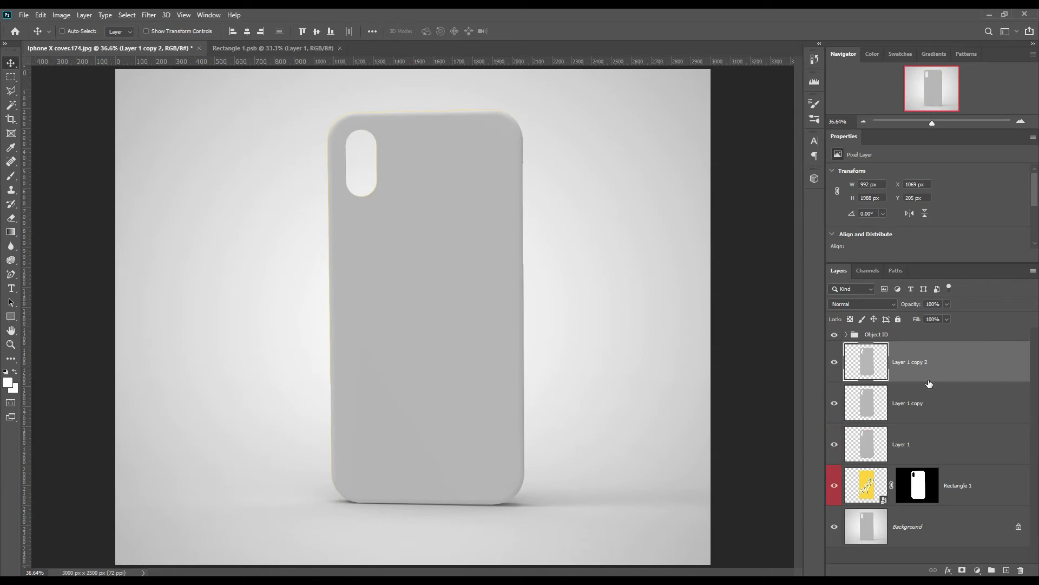
- Rename the three case copies, from the lowest up, as Shadow, Midtone and Light
click(908, 447)
double_click(908, 448)
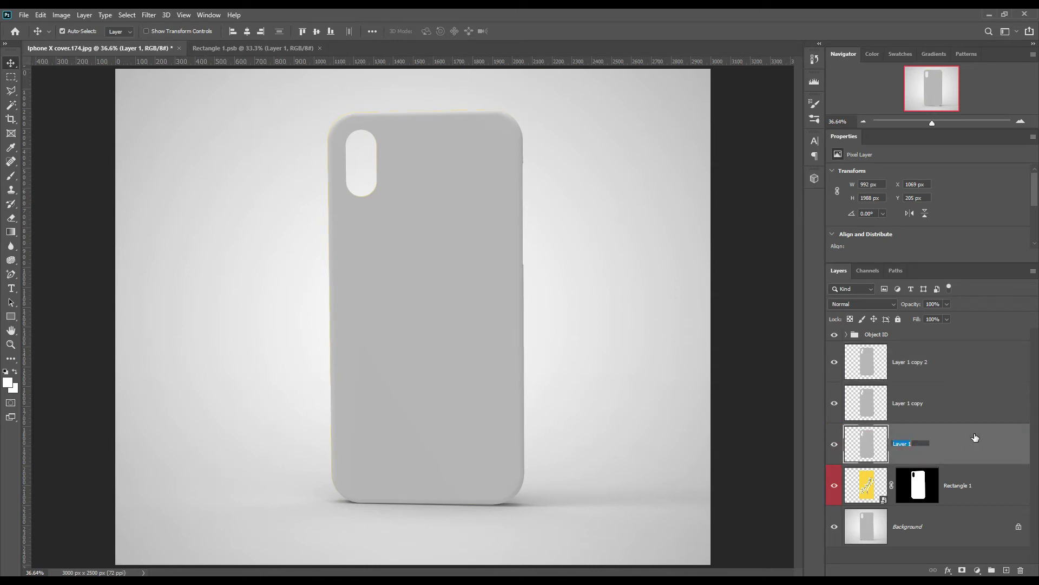
text(Shadow)
key(Return)
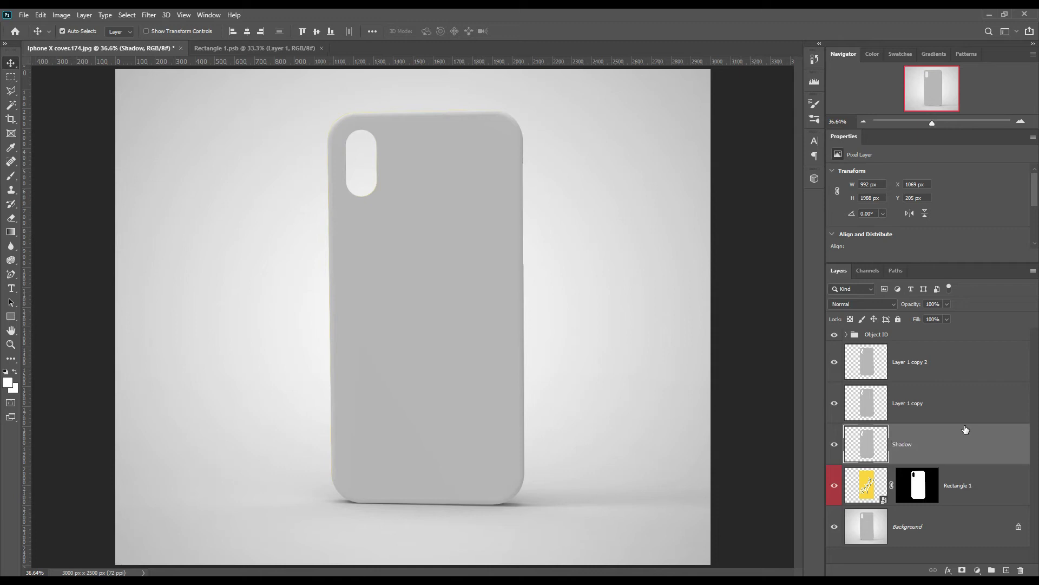
double_click(914, 403)
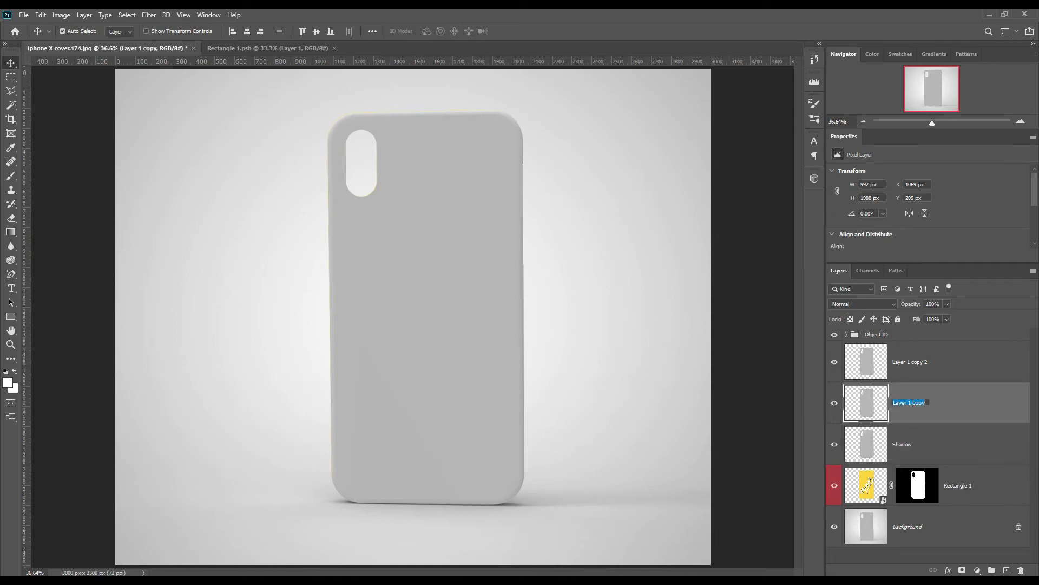
text(Midtone)
key(Return)
double_click(916, 362)
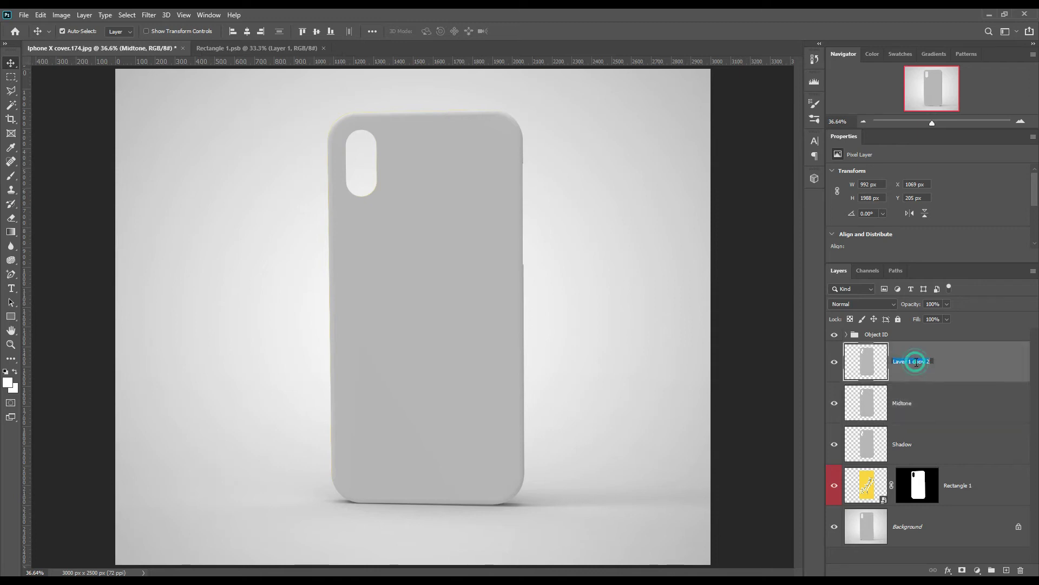
text(Light)
key(Return)
- Hide the Light and Midtone layers and set the Shadow layer's blend mode to Linear Burn
click(834, 361)
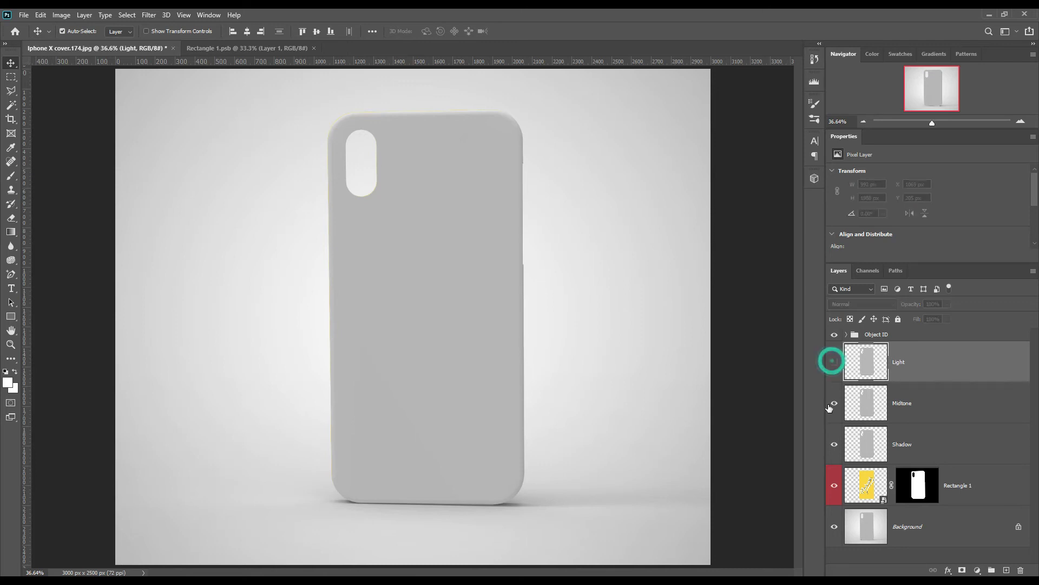
click(831, 405)
click(940, 443)
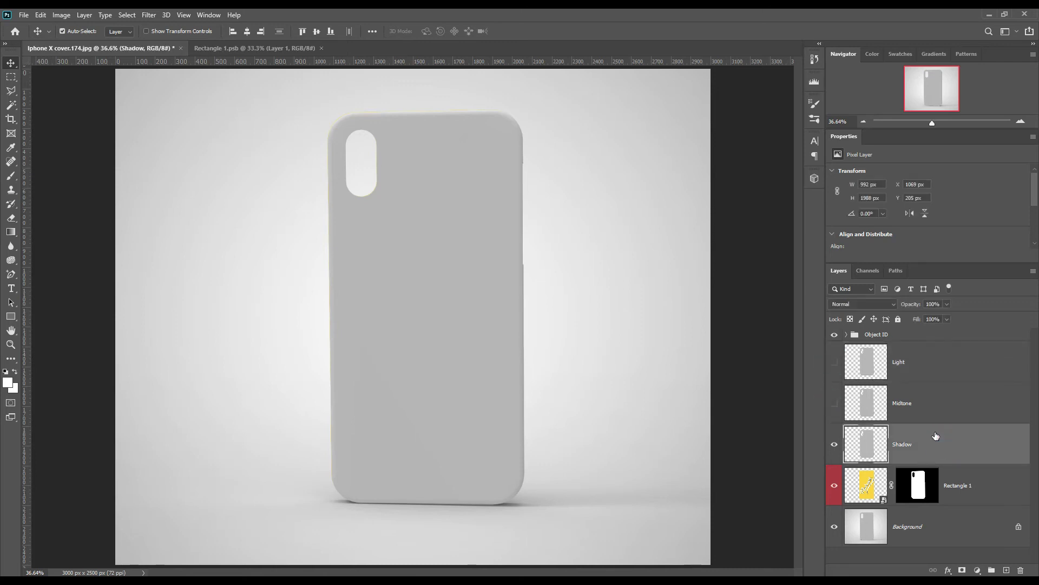
click(892, 308)
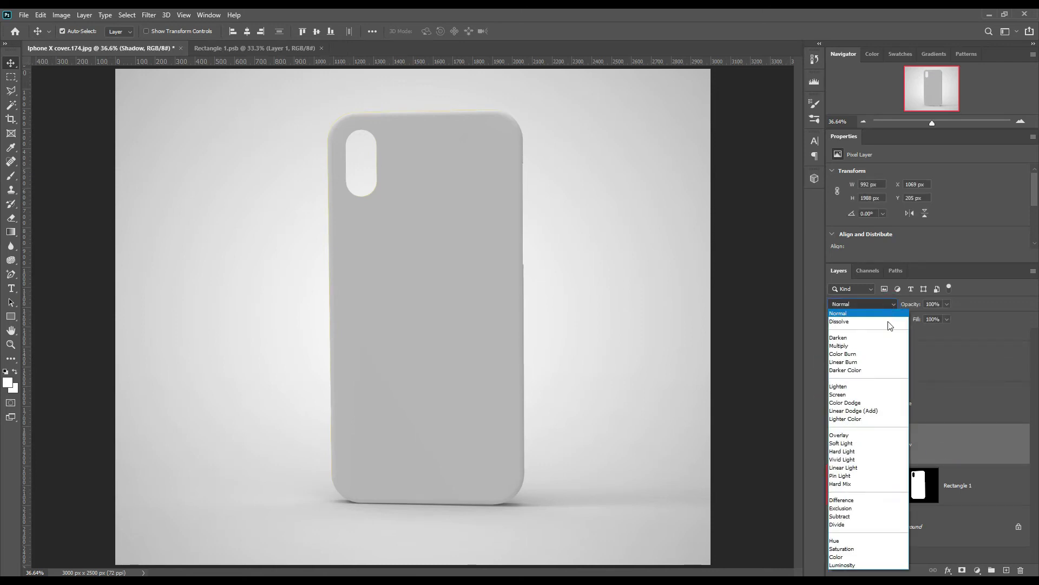
click(858, 362)
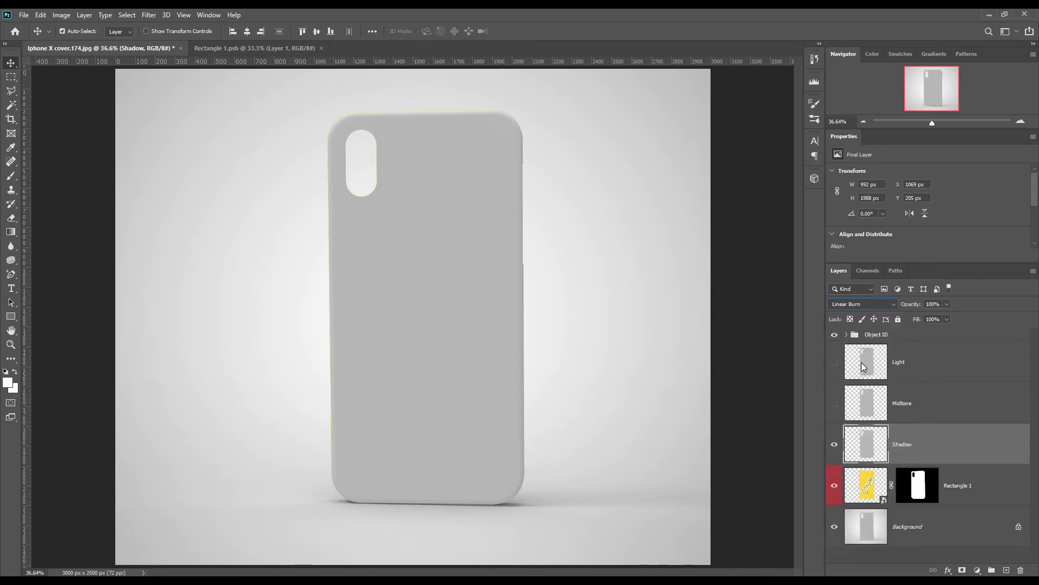
- Show the Midtone layer and set its blend mode to Linear Dodge (Add)
click(834, 403)
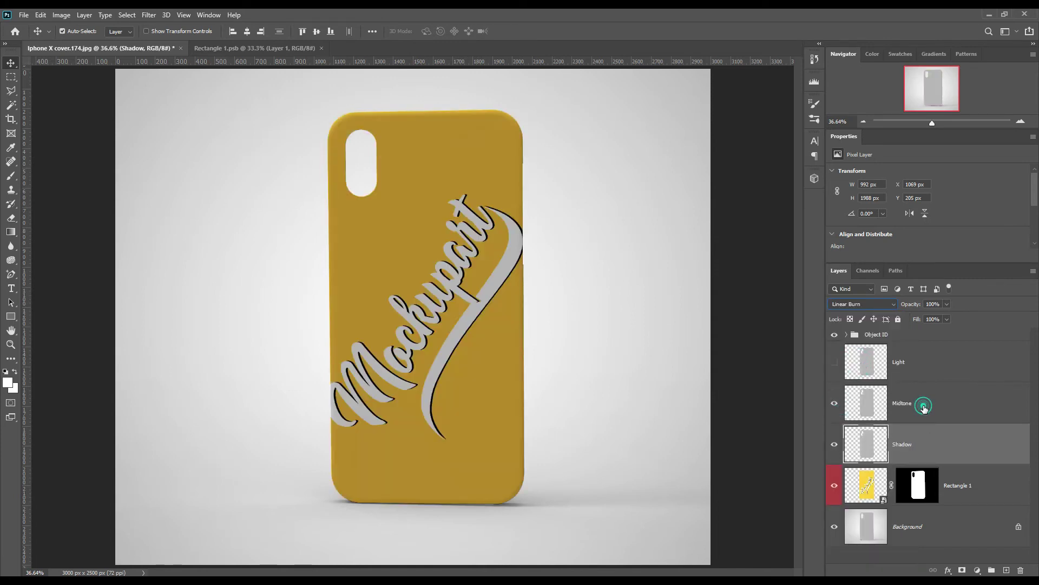
click(923, 407)
click(892, 304)
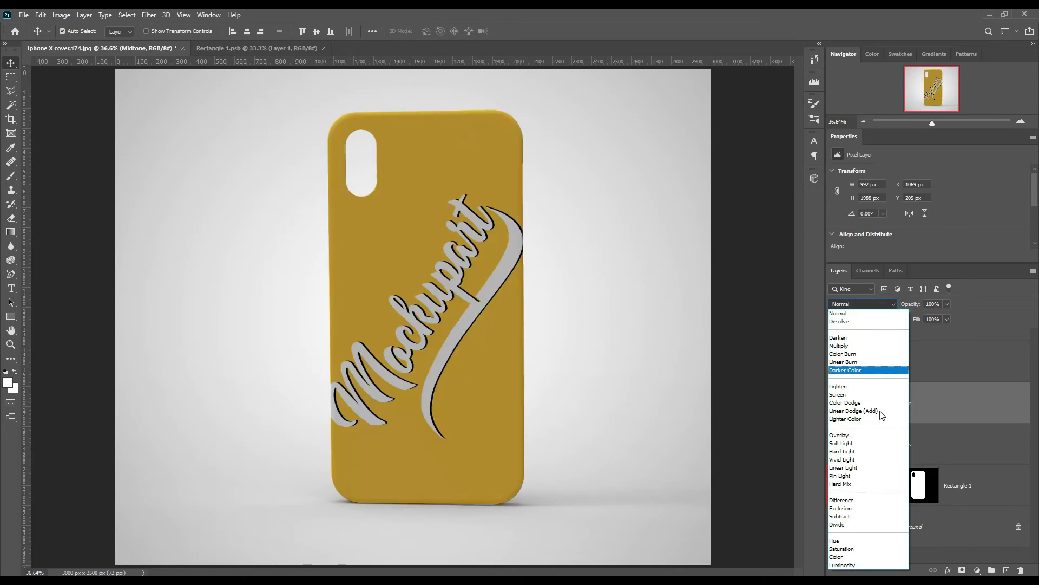
click(882, 416)
- Adjust the Midtone layer's Levels with the input black point at 158 and the output white at 171
click(54, 18)
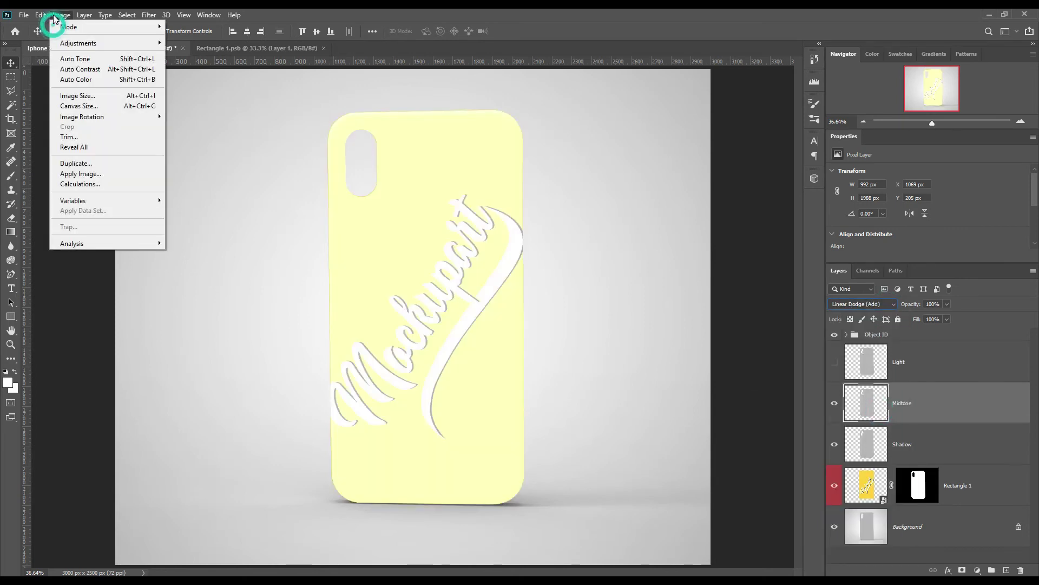
mouse_move(79, 44)
click(198, 52)
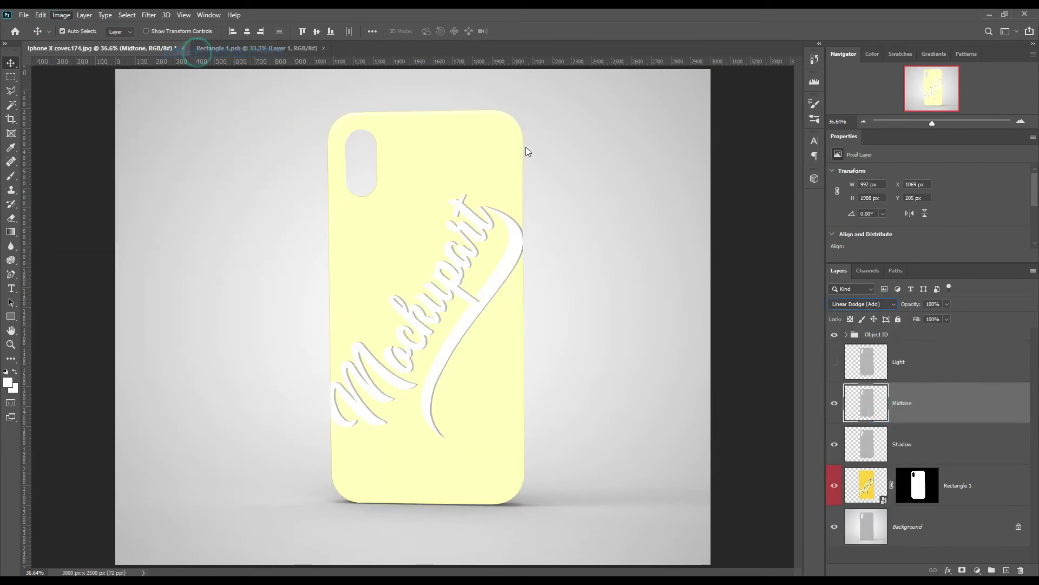
drag(779, 249, 864, 244)
drag(917, 295, 872, 291)
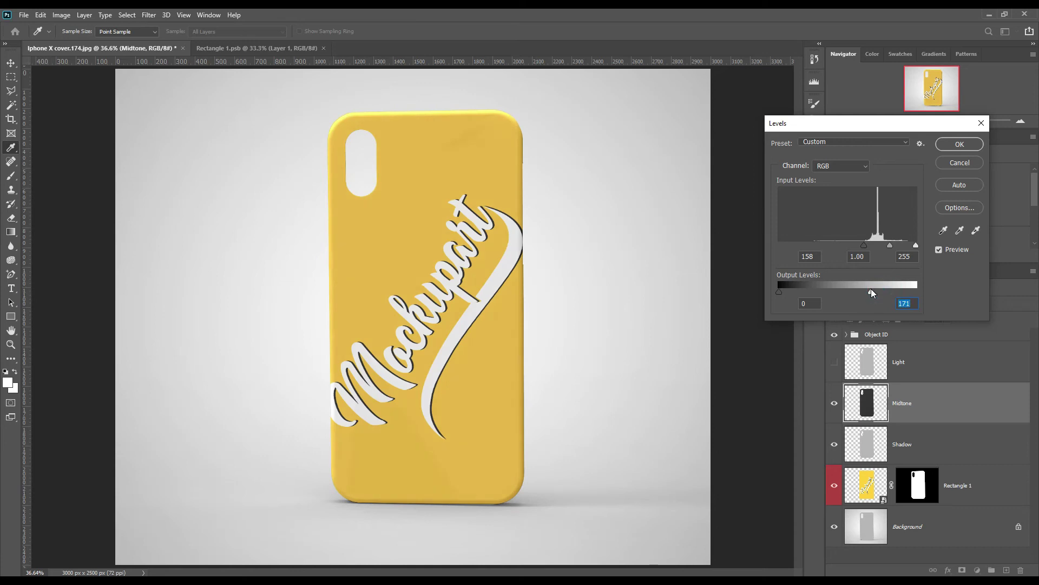
click(959, 144)
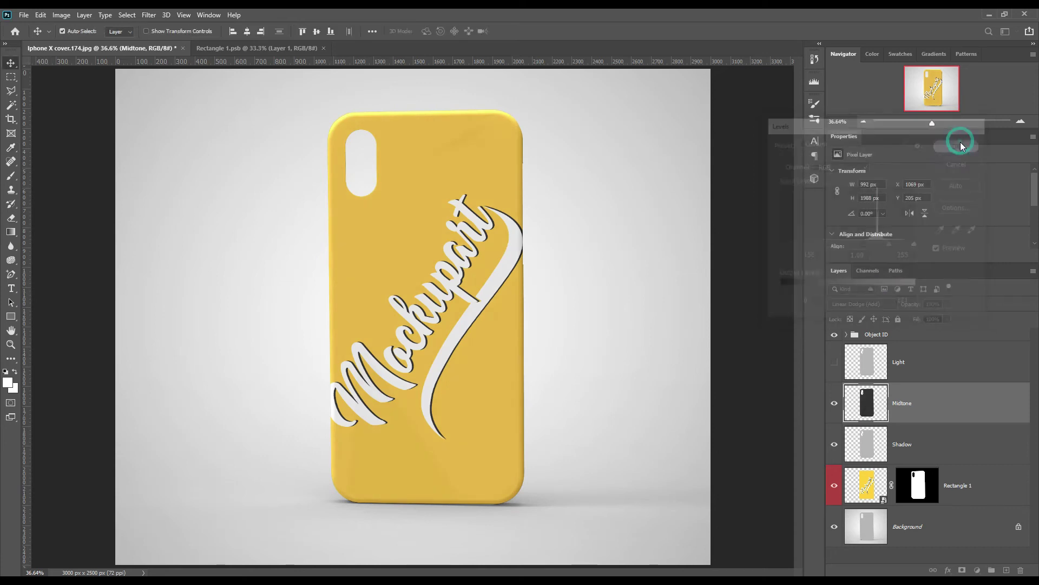
- Show the Light layer, set it to Screen, and raise its Levels input black point to about 174
click(834, 361)
click(928, 364)
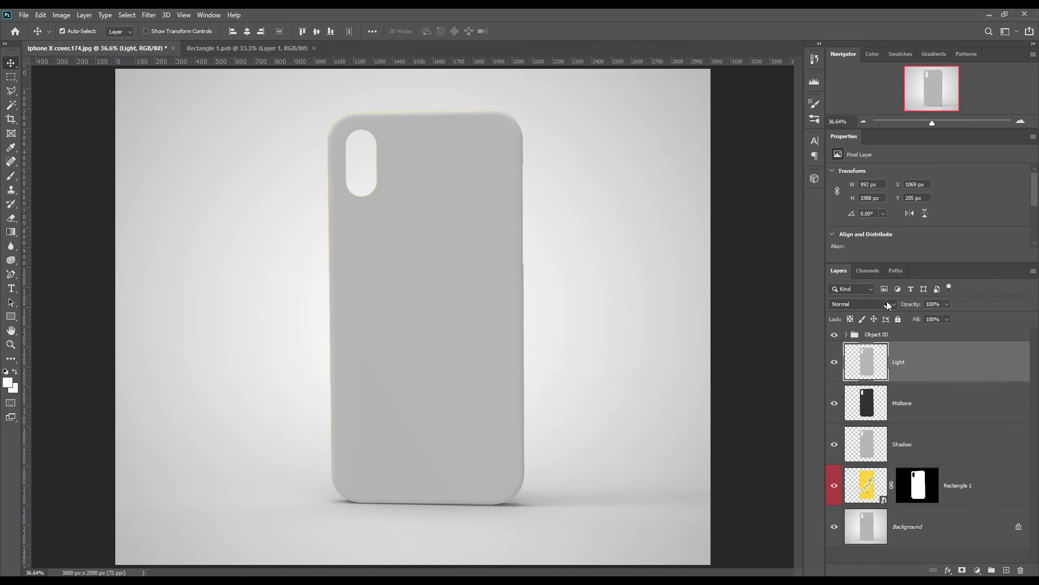
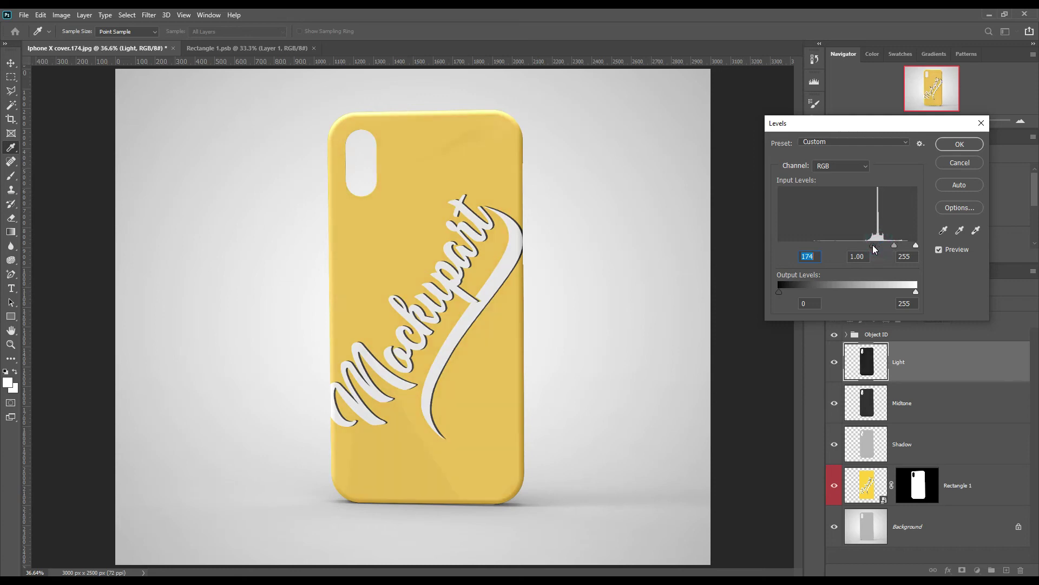
drag(871, 247, 873, 246)
click(957, 144)
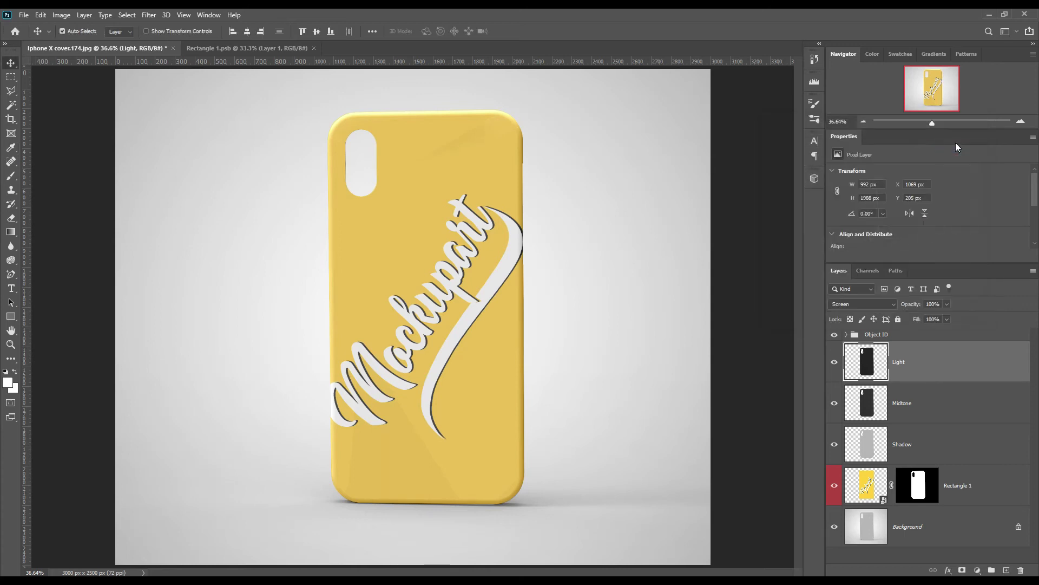
- Group the Shadow, Midtone and Light layers and name the group FX
click(942, 433)
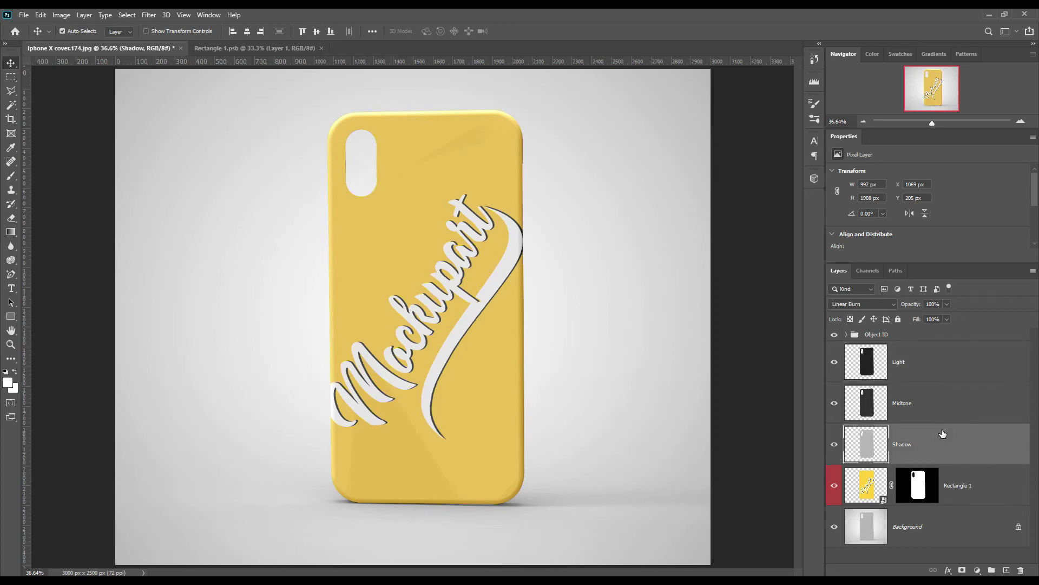
shift+click(940, 362)
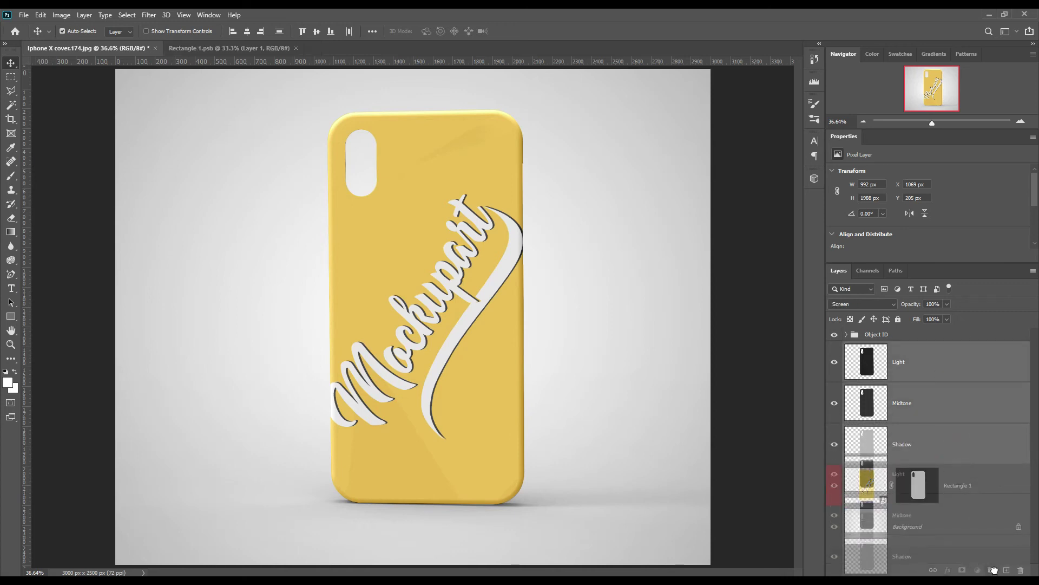
key(ctrl+g)
double_click(905, 351)
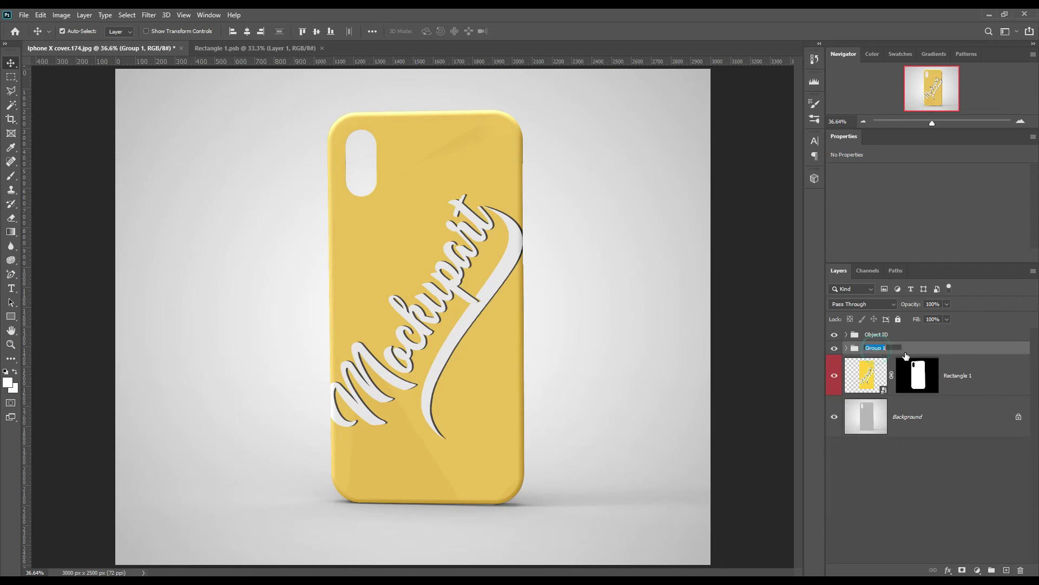
text(FX)
key(Return)
- Load the Rectangle 1 mask as a selection and invert it to select the area around the case
ctrl+click(917, 376)
click(128, 16)
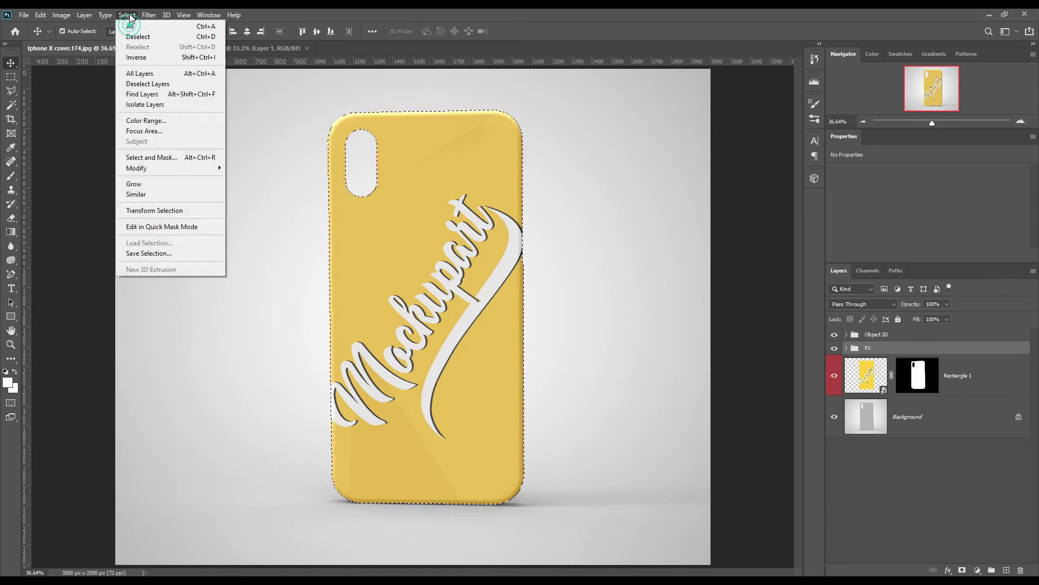
click(145, 58)
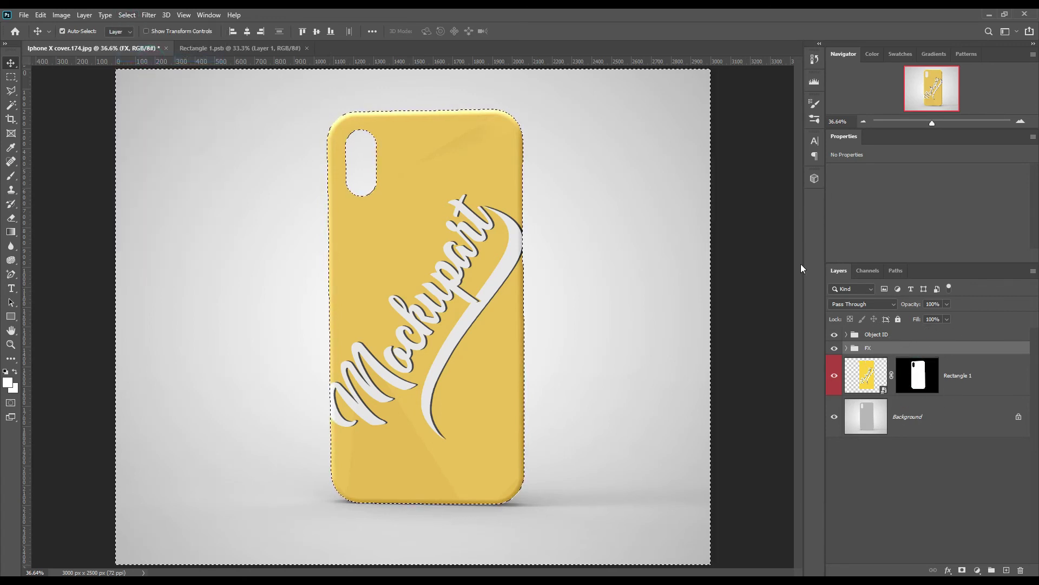
- Add a Solid Color fill layer in yellow #fbd254 above the Background layer and set its blend mode to Linear Burn
click(950, 428)
click(976, 570)
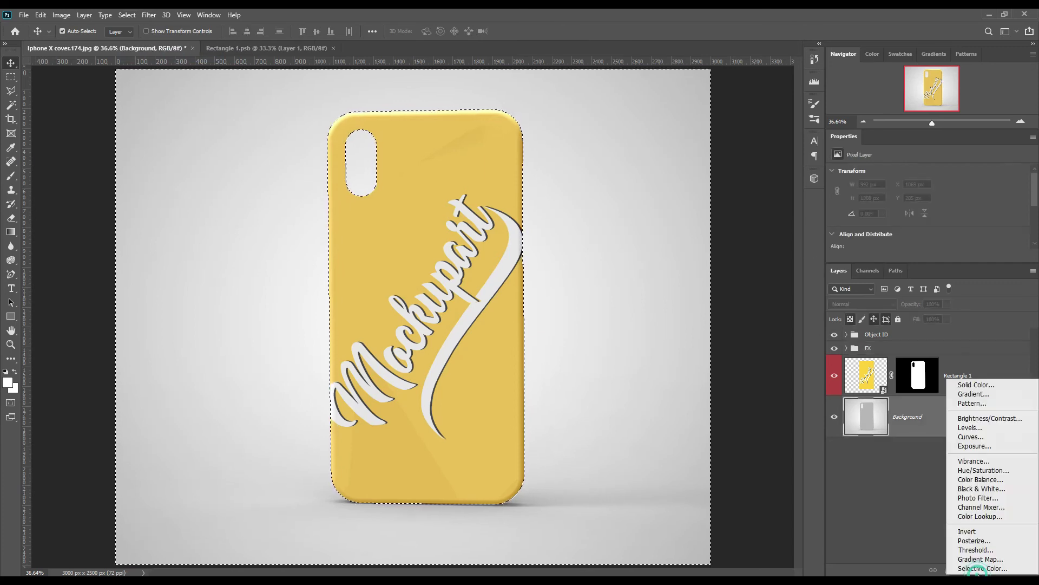
click(977, 384)
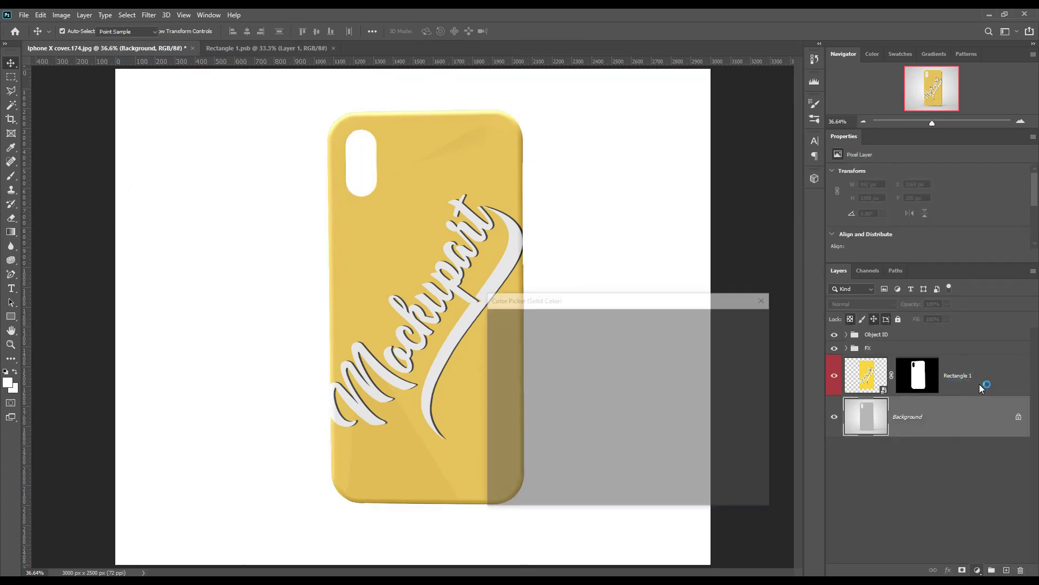
click(464, 109)
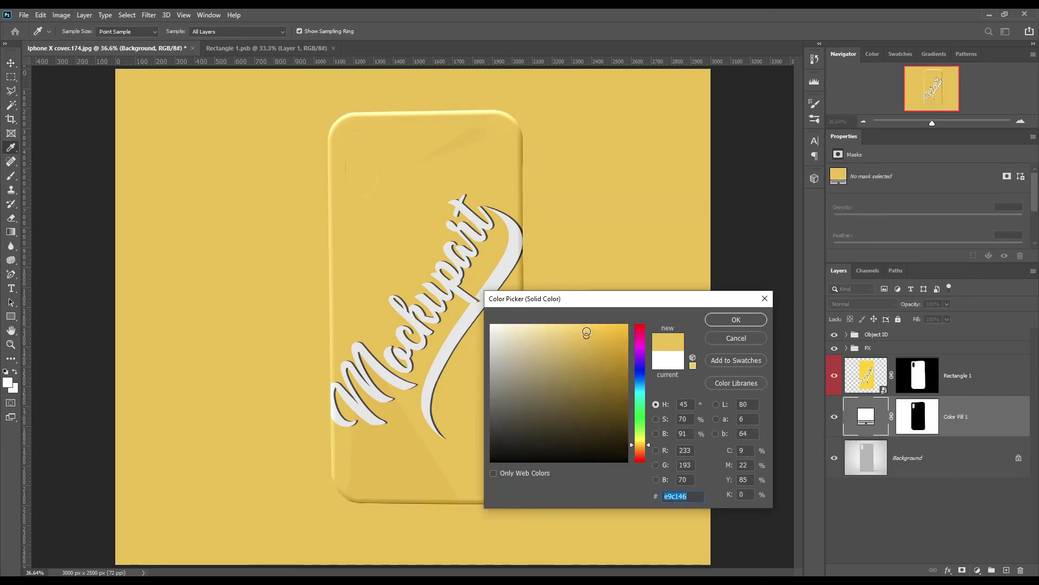
drag(587, 333, 582, 326)
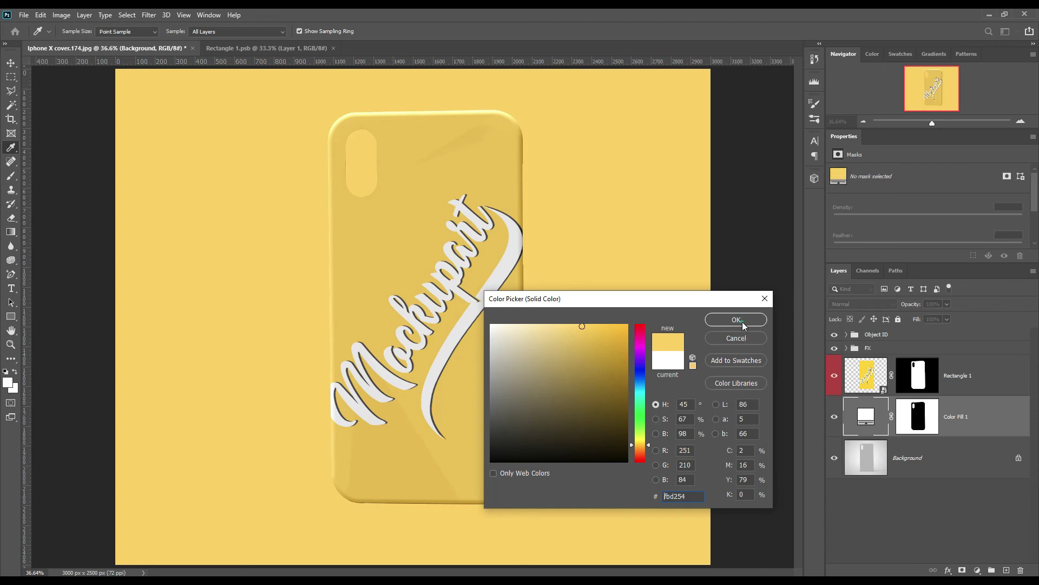
click(737, 320)
click(869, 303)
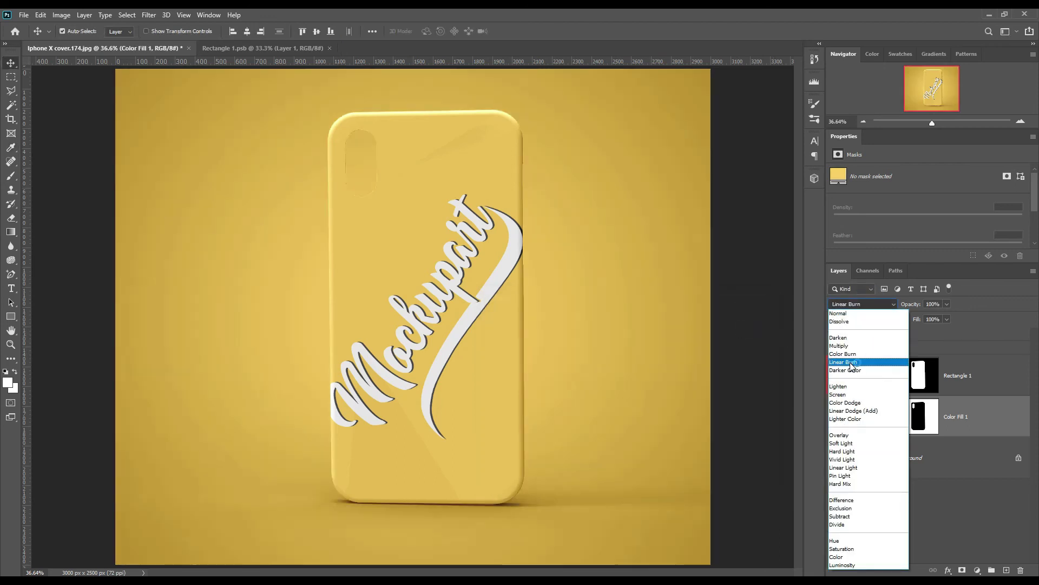
click(851, 362)
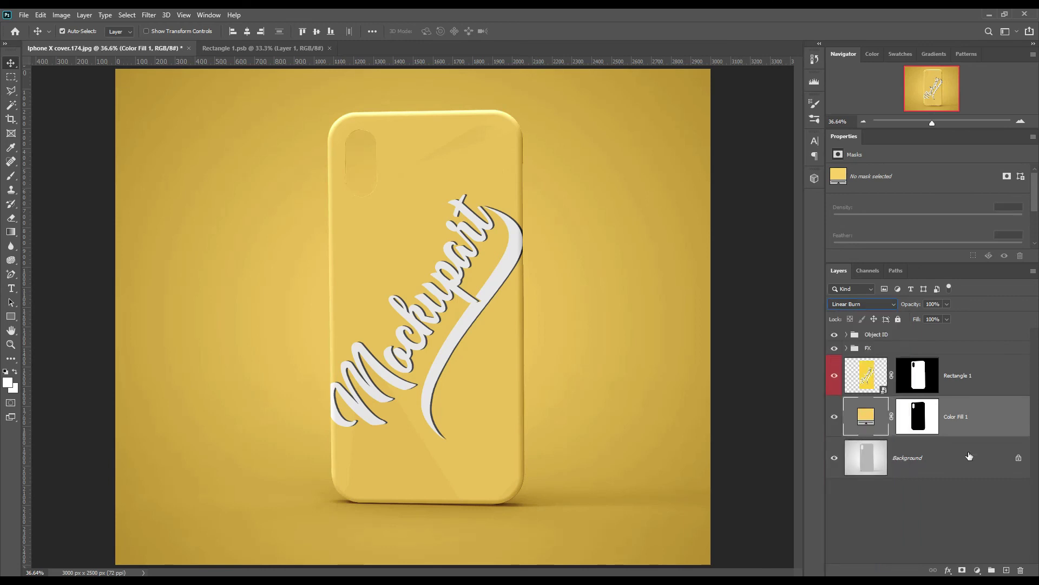
- Toggle the Color Fill 1 layer's visibility to compare the background with and without the color
click(928, 469)
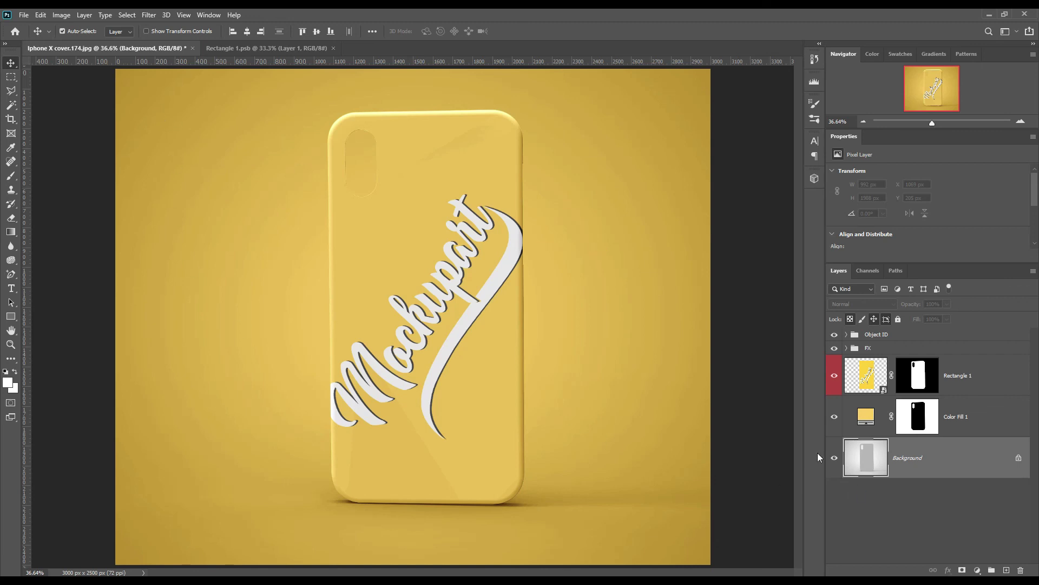
click(834, 417)
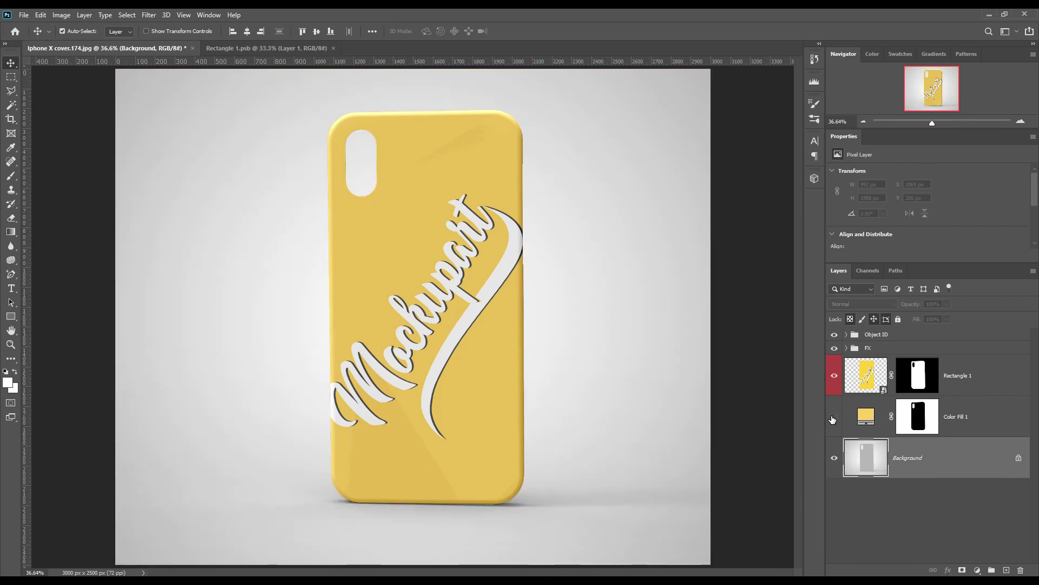
click(833, 418)
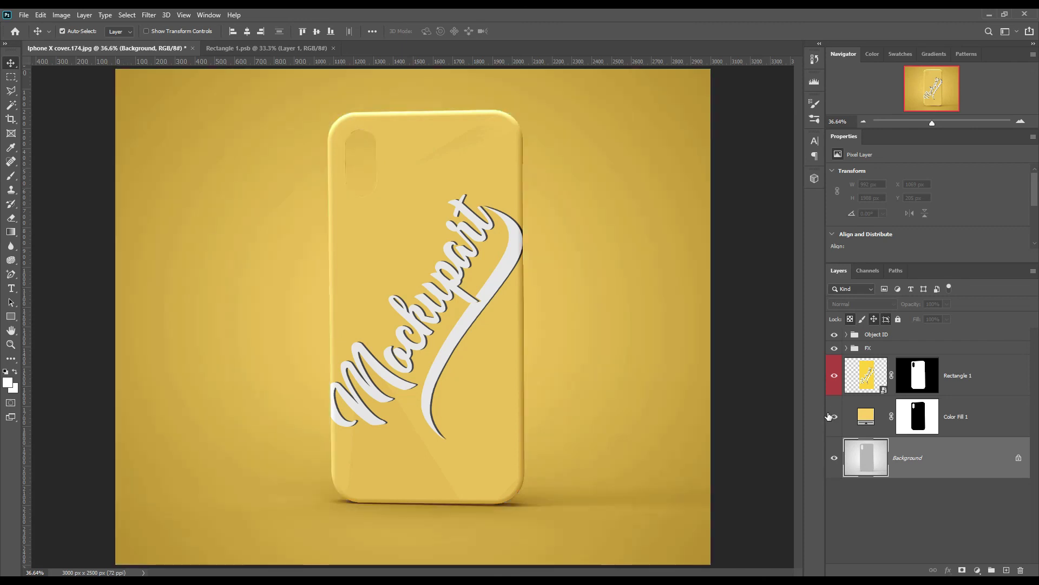
- Open the Color Fill 1 color for editing and try neutral grays, ending on #b2b2b2
click(866, 418)
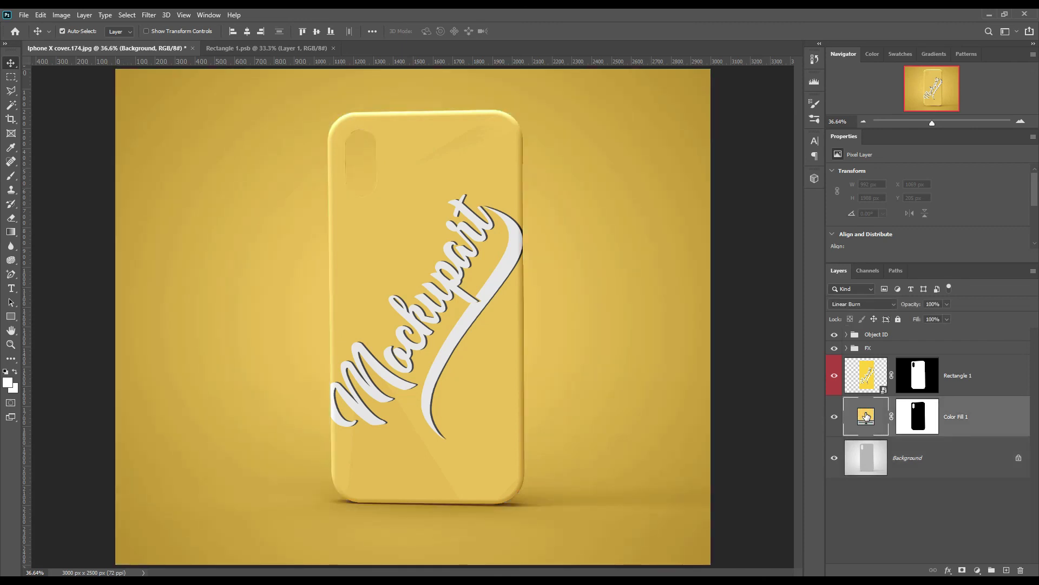
double_click(866, 416)
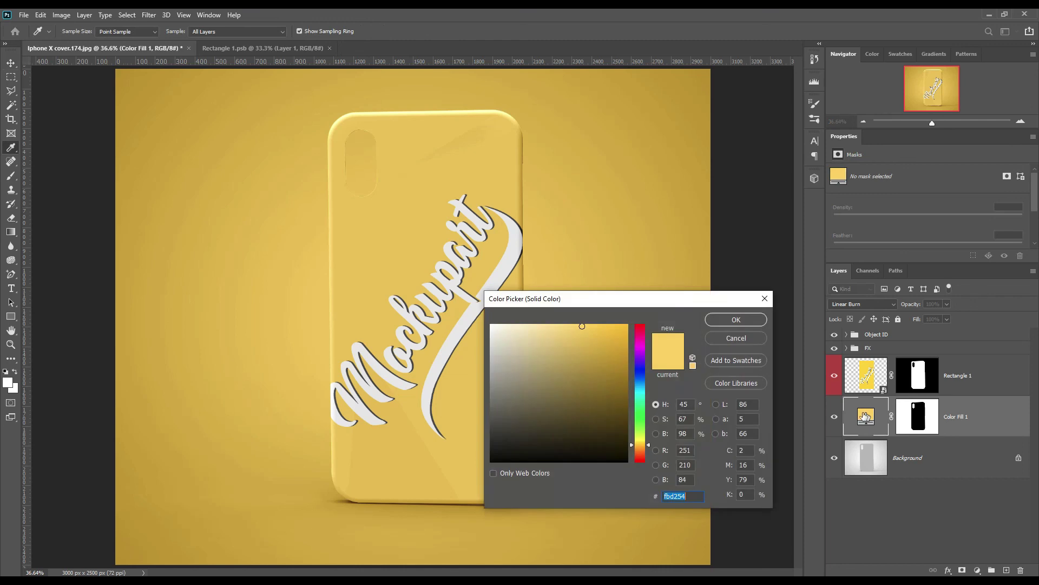
click(491, 343)
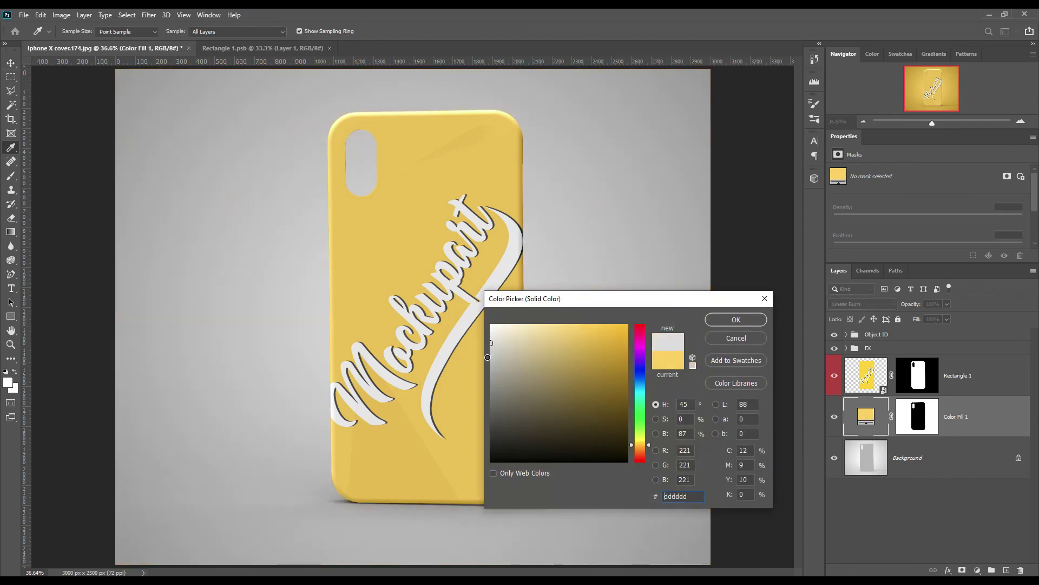
click(487, 357)
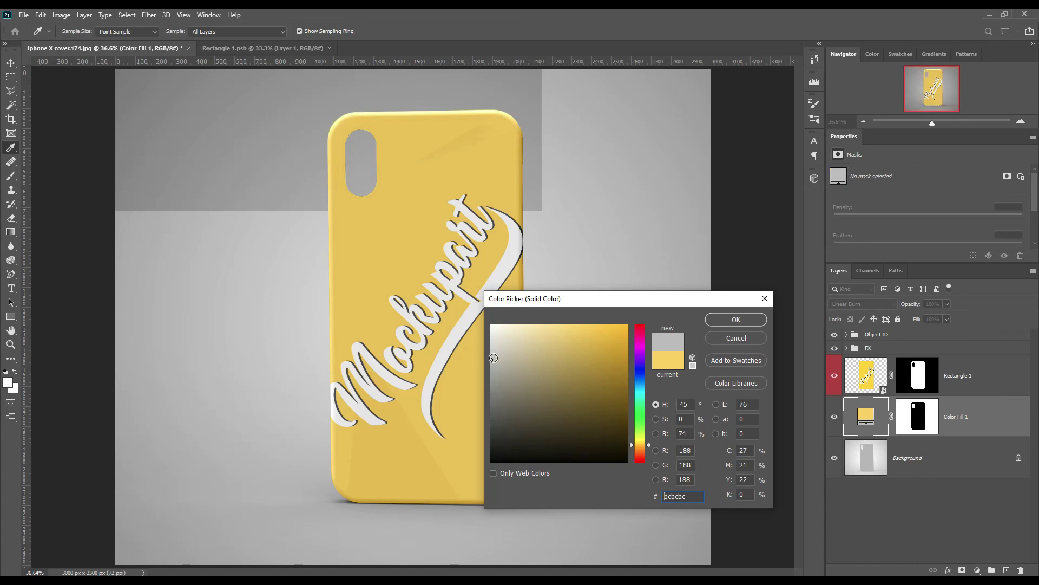
click(490, 373)
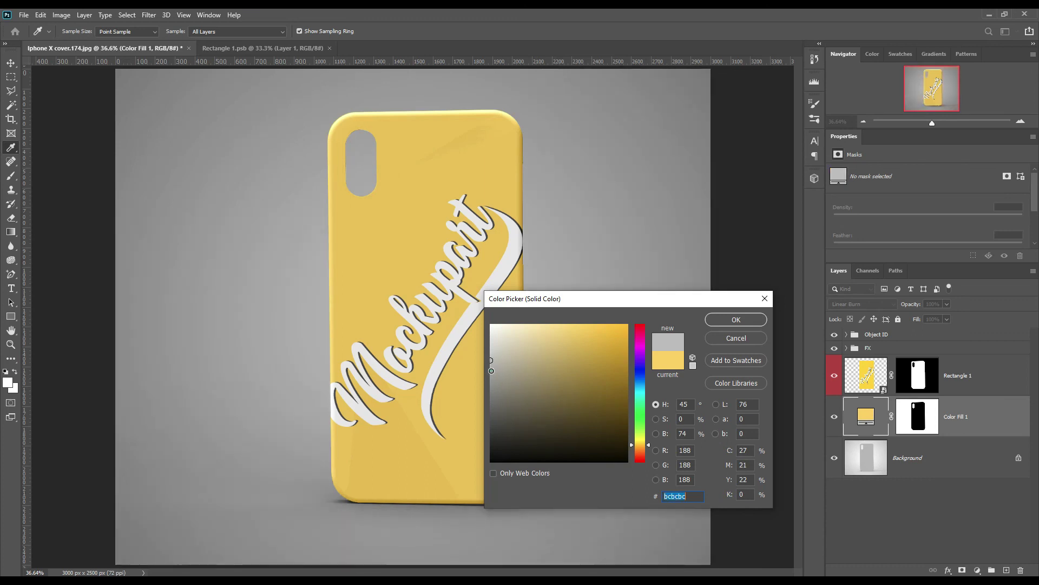
drag(490, 372, 491, 365)
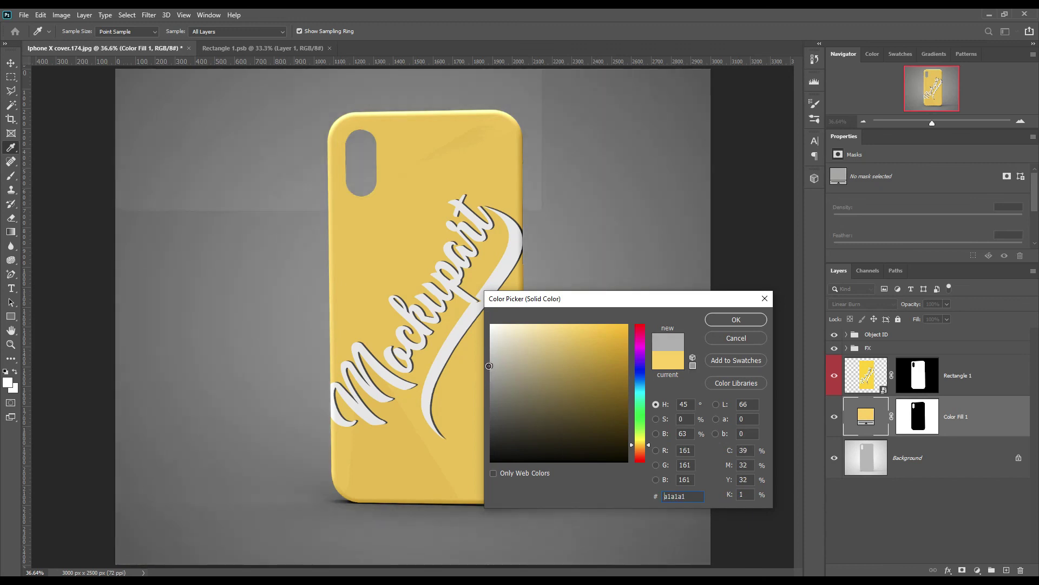
- Sample the yellow of the case for Color Fill 1 and lighten it to pale yellow #ffe8a2
drag(649, 298, 761, 285)
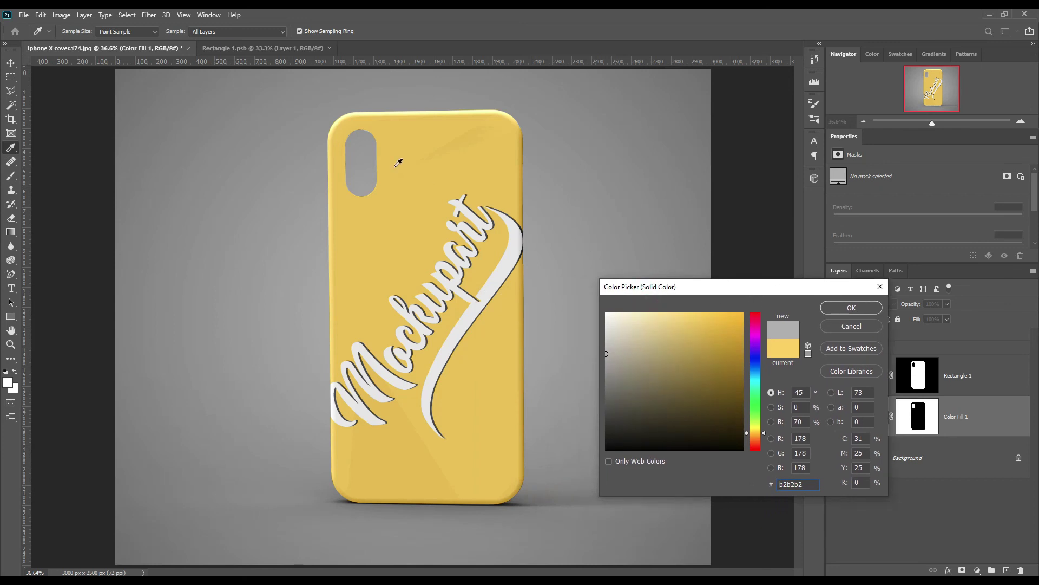
click(457, 111)
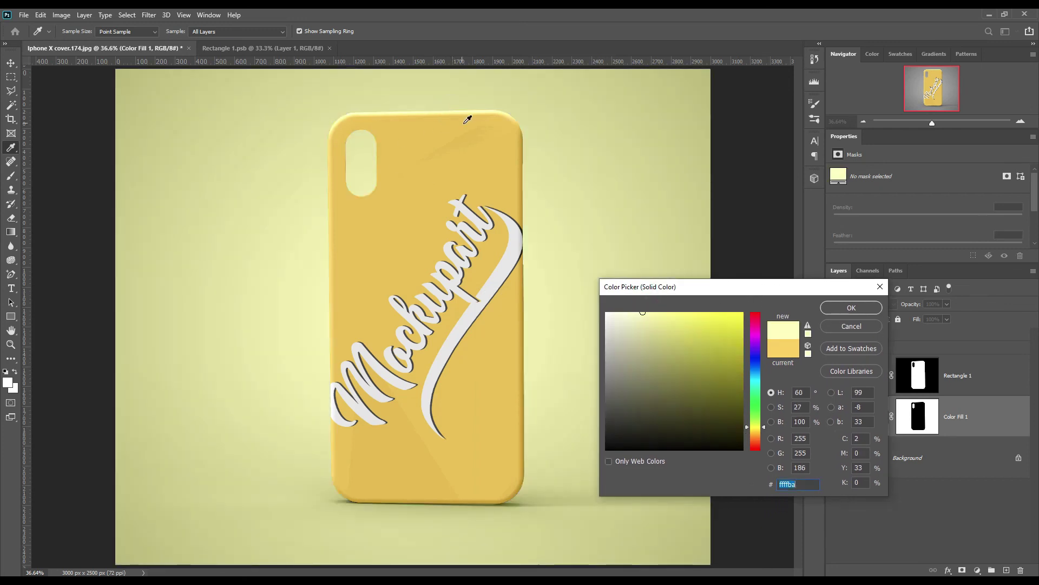
click(484, 121)
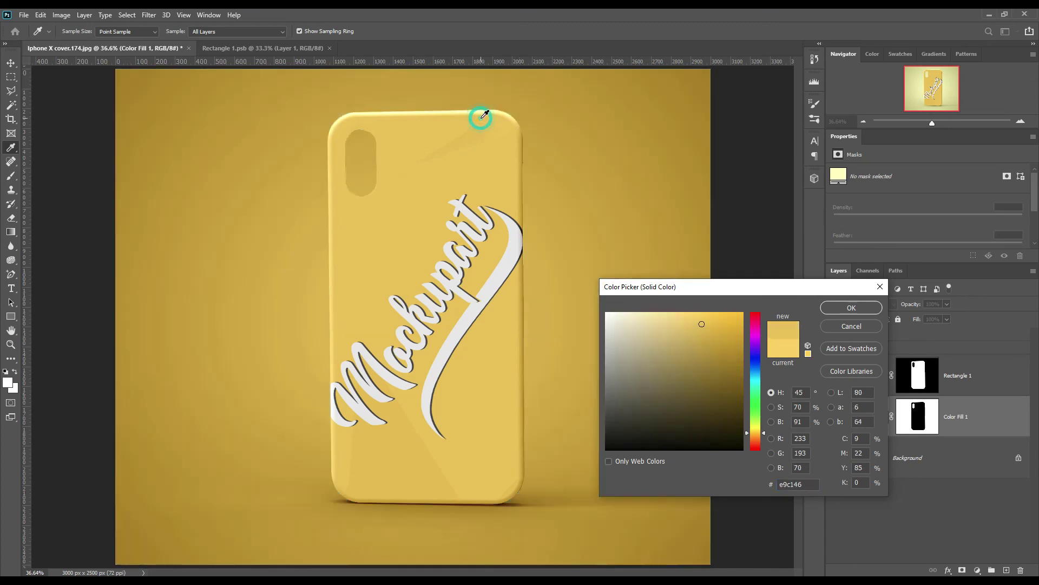
click(694, 311)
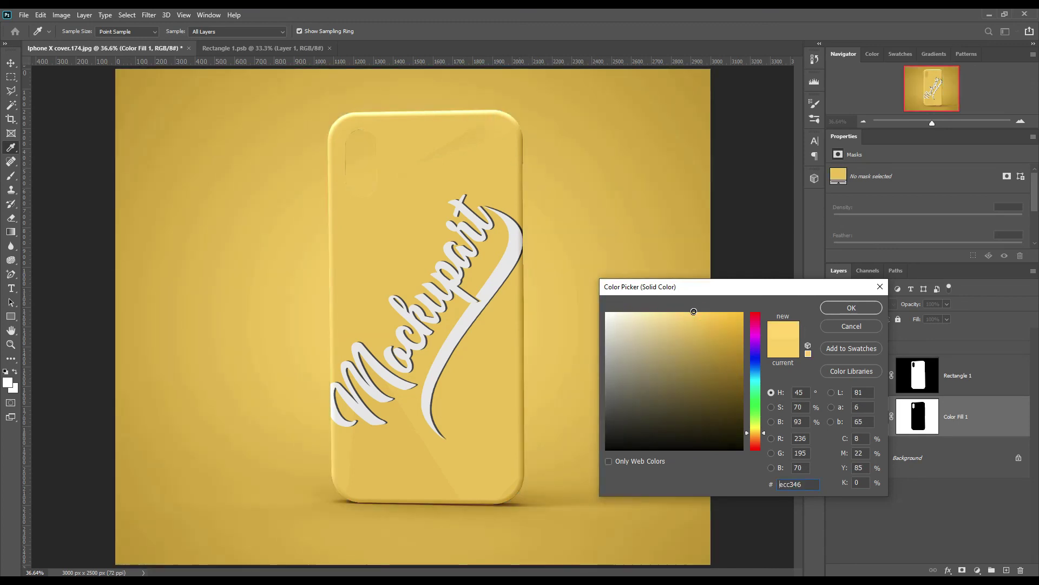
mouse_move(694, 311)
mouse_down()
mouse_move(719, 310)
mouse_move(655, 312)
mouse_up()
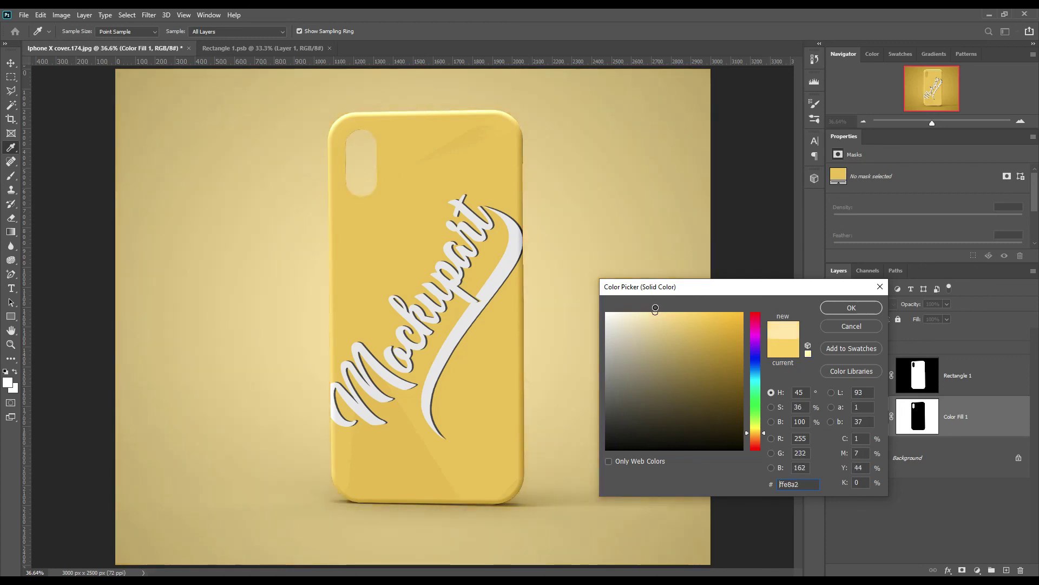
click(851, 306)
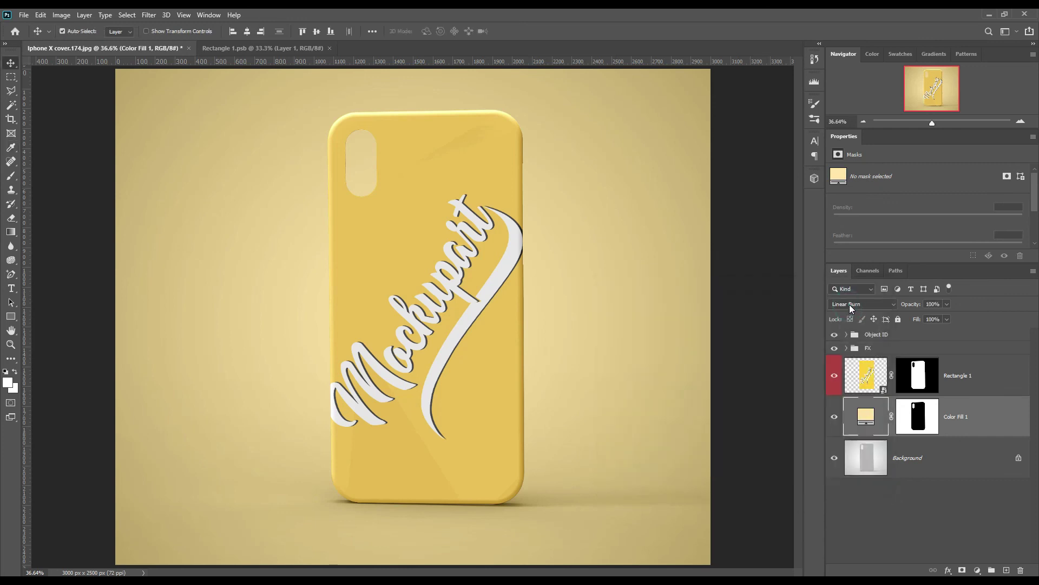
- Give the Color Fill 1 layer a red color label
click(948, 459)
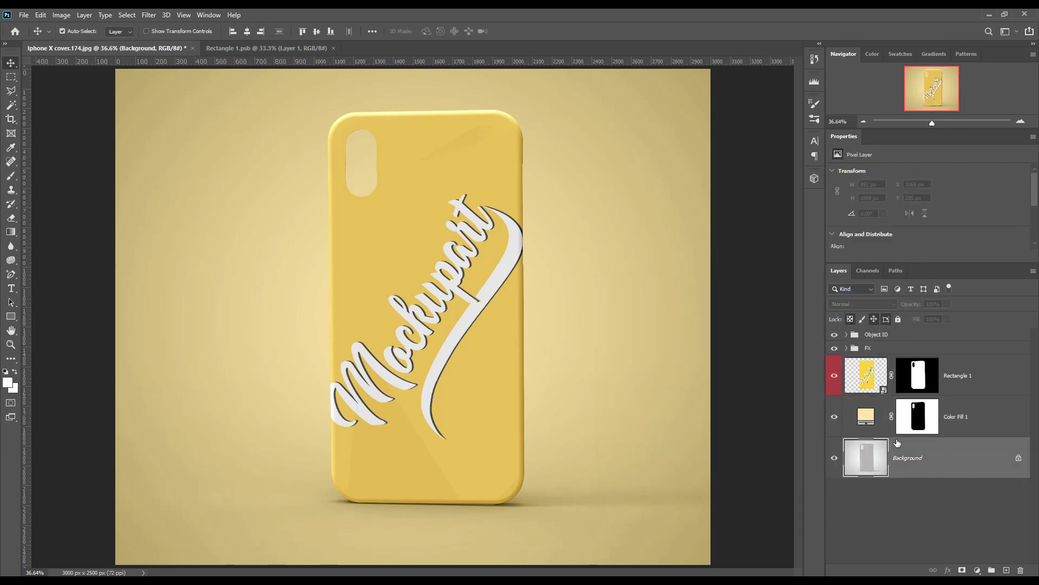
click(979, 421)
right_click(979, 421)
click(894, 483)
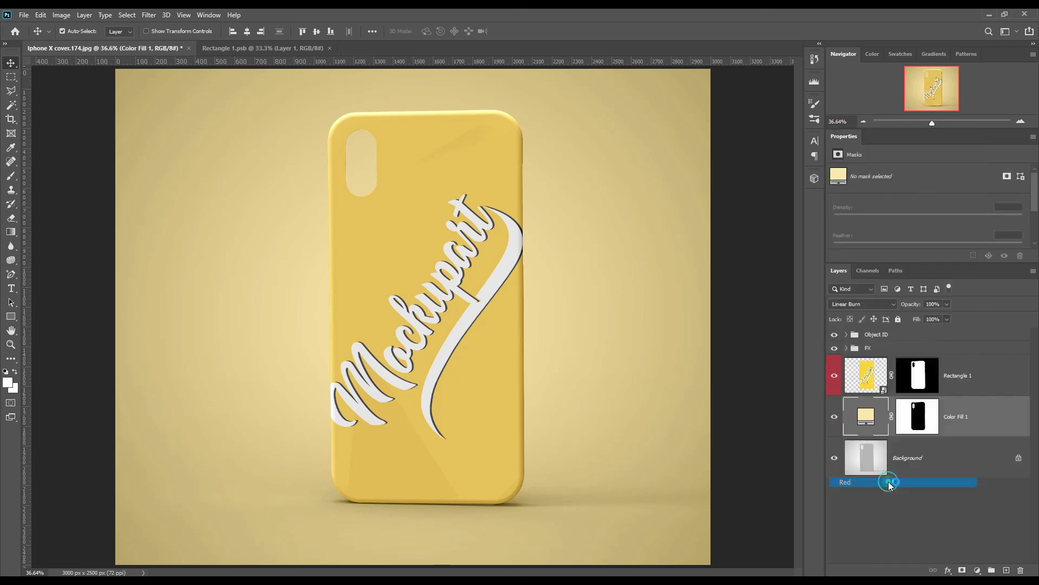
- Toggle the visibility of the FX group, Rectangle 1 and Color Fill 1 in turn to review their effect on the mockup
click(835, 347)
click(835, 348)
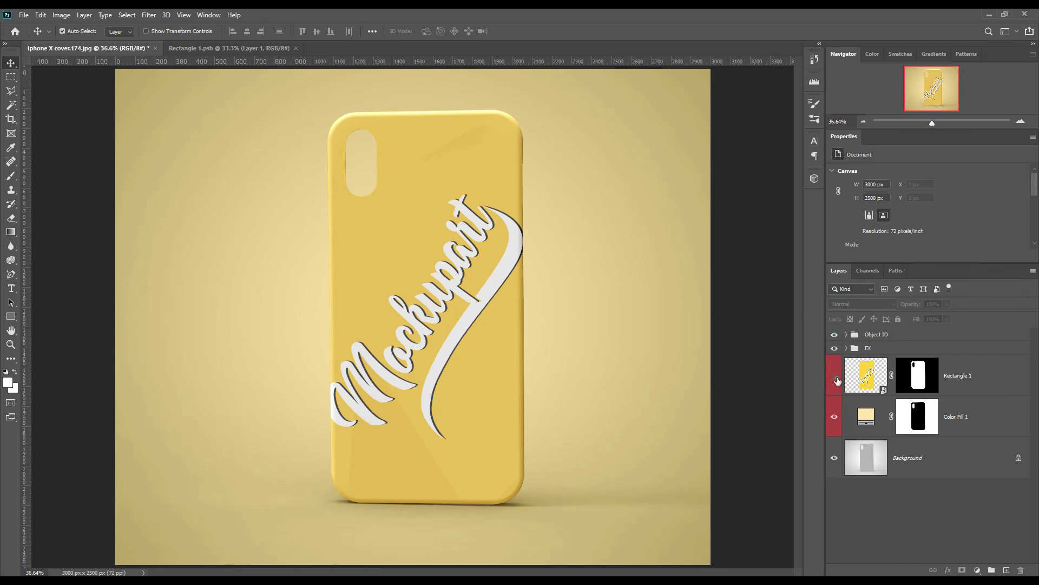
click(837, 374)
click(835, 375)
click(834, 416)
click(834, 417)
click(927, 497)
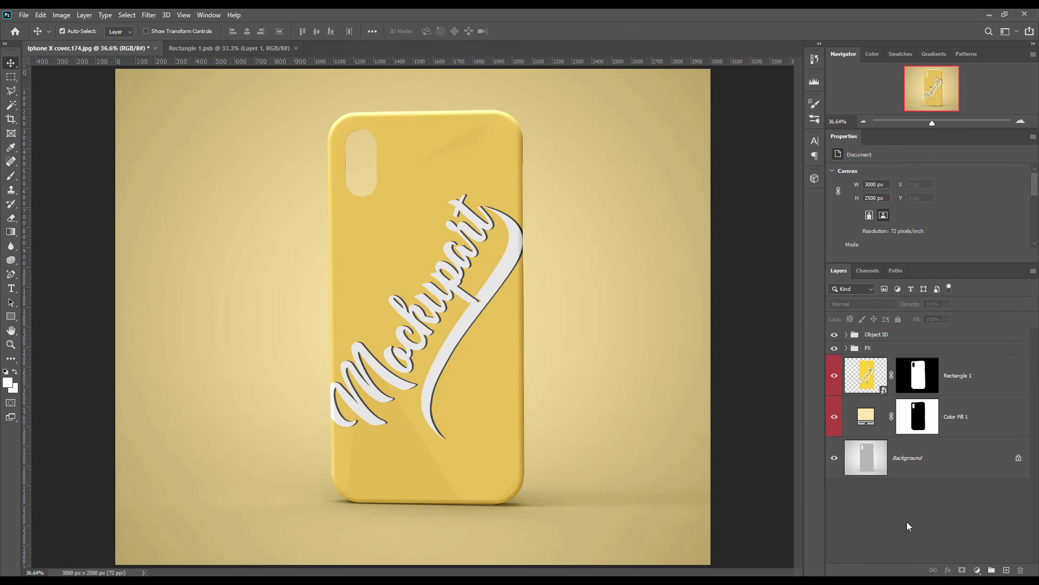